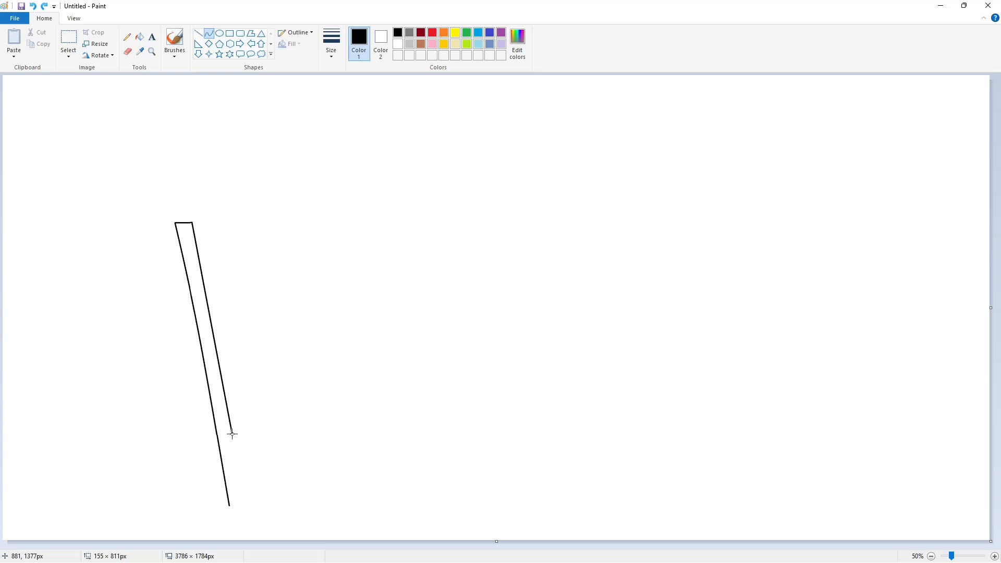
- Bend the inner line of the W's first stroke into a slight curve following the outer line
left_click(210, 328)
left_click(210, 328)
left_click(282, 365)
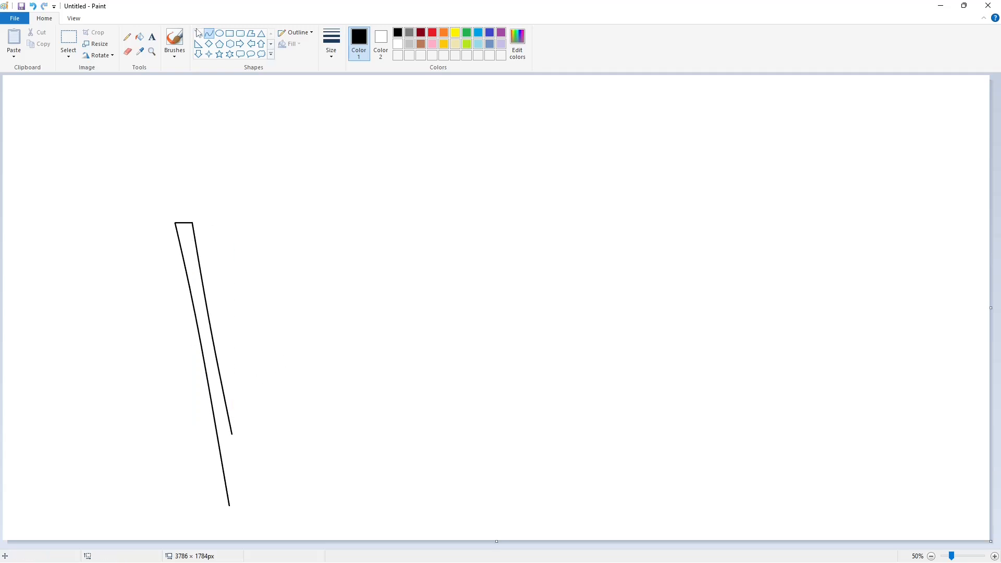
- Draw two slightly curved rising lines from the lower ends of the first stroke to complete the V-shaped half of the W
left_click_drag(232, 434, 268, 219)
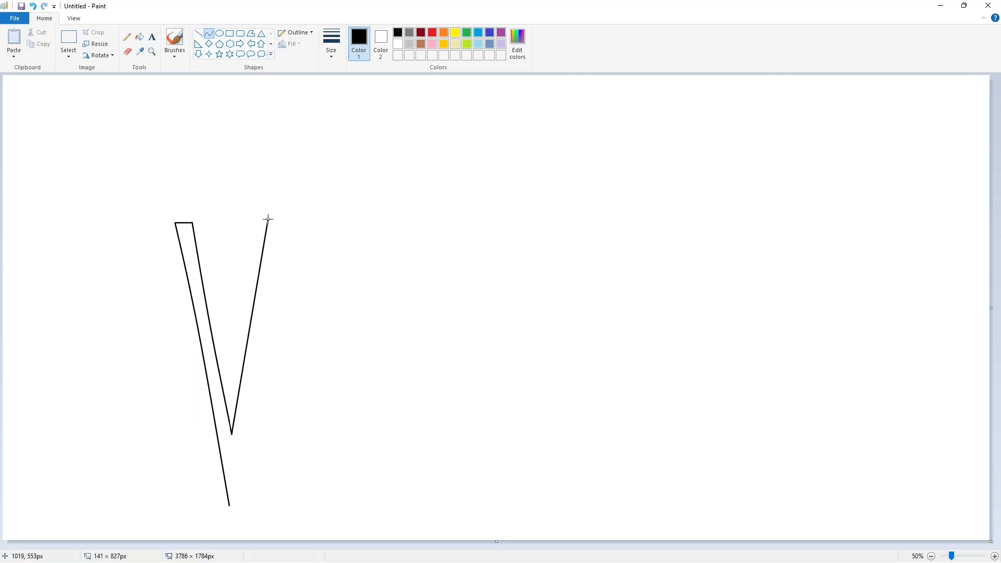
double_click(253, 324)
left_click(286, 441)
left_click_drag(229, 505, 268, 288)
left_click(250, 402)
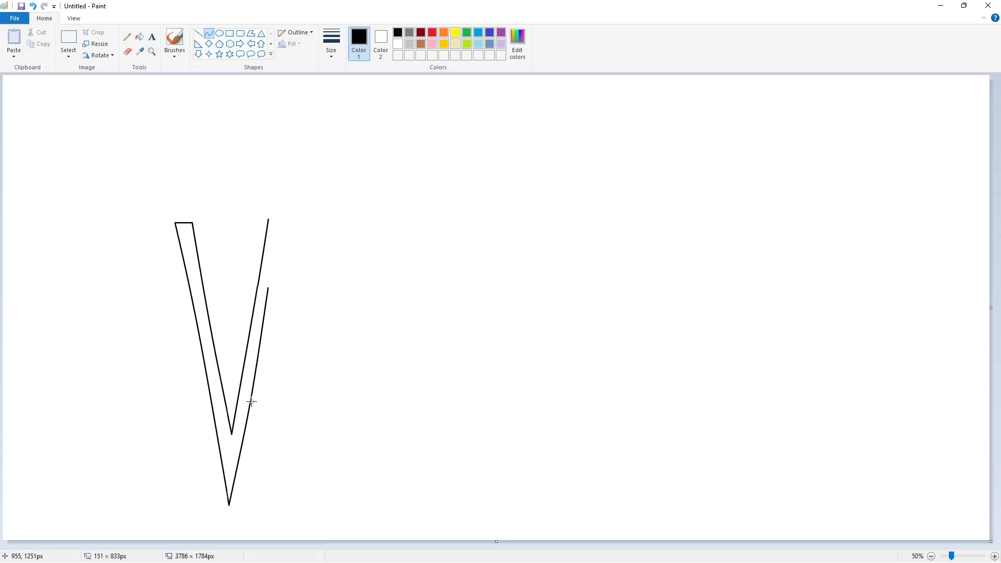
left_click(252, 367)
left_click(313, 384)
- Duplicate the V-shaped outline with a transparent background and flip the copy horizontally
left_click(68, 39)
left_click_drag(112, 184, 441, 528)
key("ctrl+c")
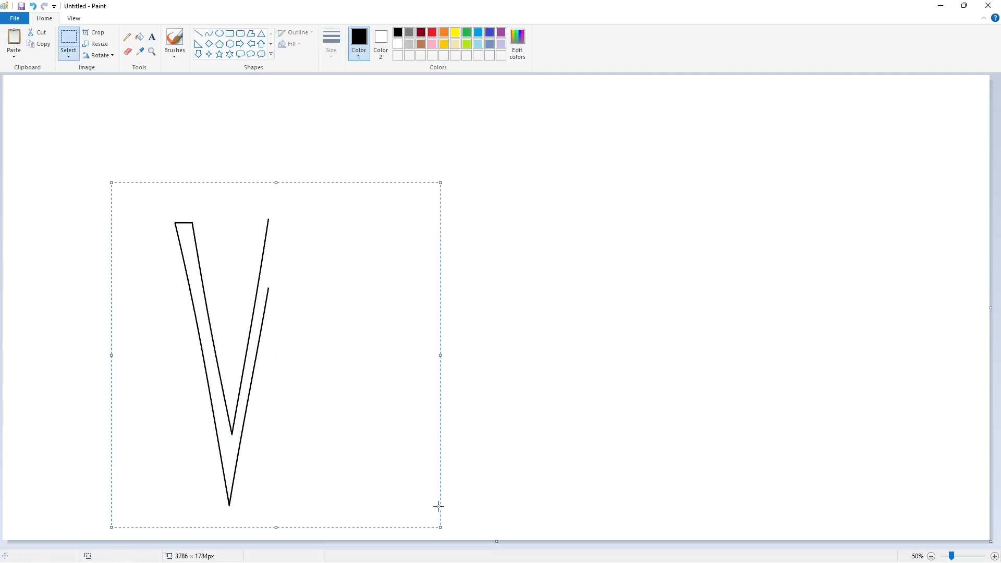
key("ctrl+v")
left_click(69, 55)
left_click(98, 56)
left_click(115, 114)
- Move the mirrored copy beside the original so both halves meet at the middle peak and complete the W
left_click_drag(188, 160, 283, 268)
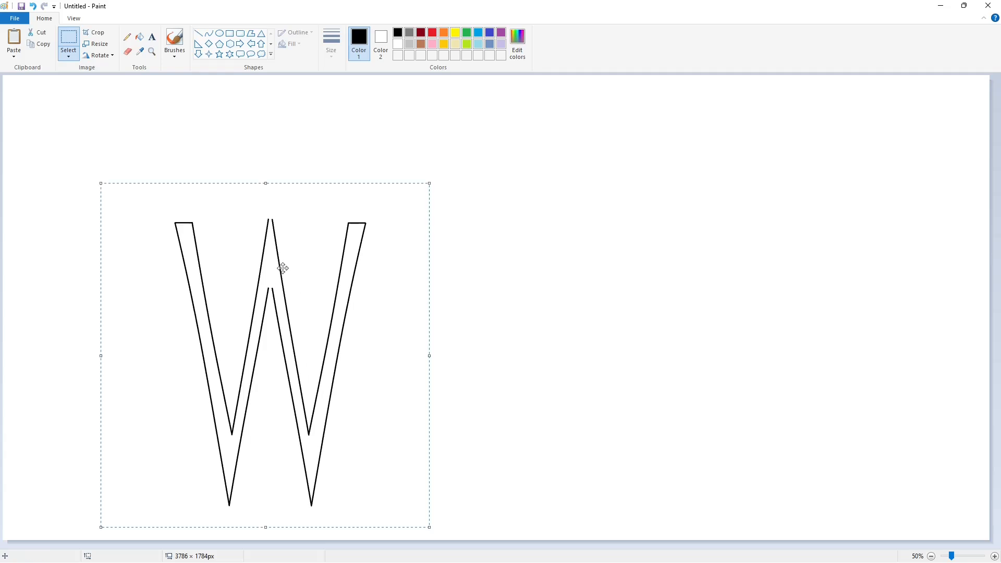
key("Left")
key("Left")
key("Left")
key("Left")
key("Left")
left_click(519, 370)
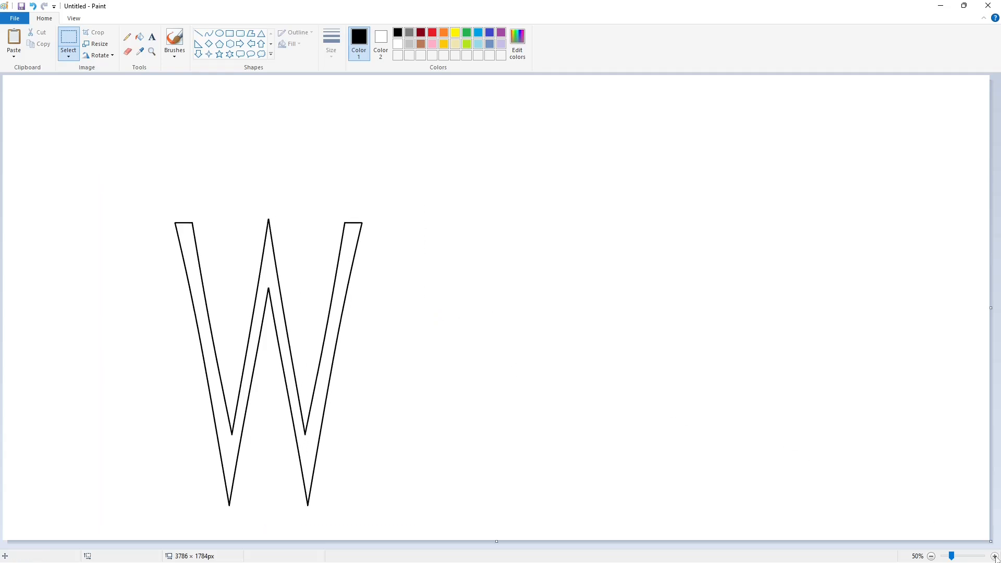
- Draw two long horizontal purple guide lines level with the W's top and bottom, and set the drawing colour back to black
left_click(995, 557)
scroll(596, 429, "down", 5)
scroll(596, 429, "up", 5)
scroll(920, 513, "down", 1)
left_click(198, 33)
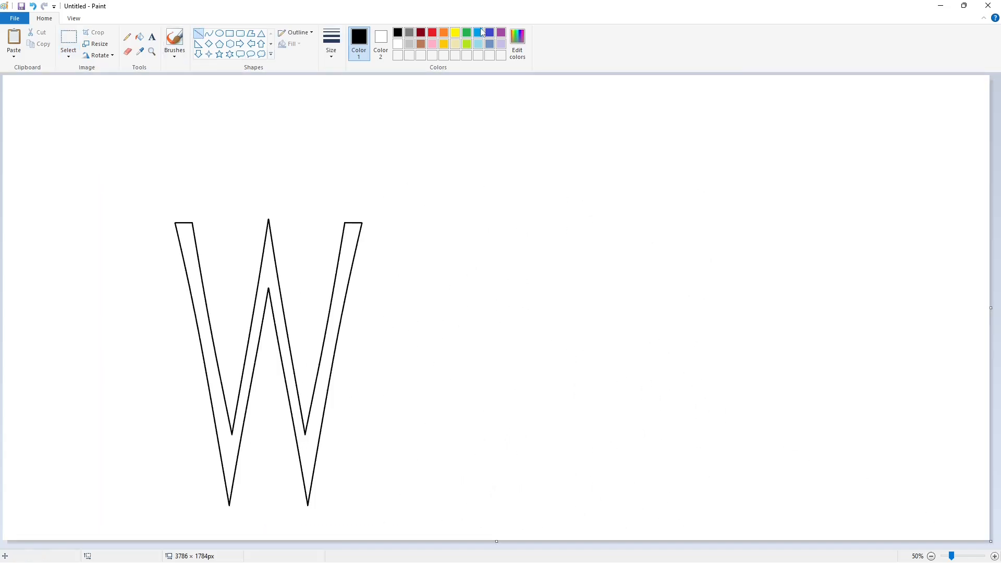
left_click(501, 32)
left_click_drag(162, 218, 798, 219)
left_click_drag(211, 509, 796, 508)
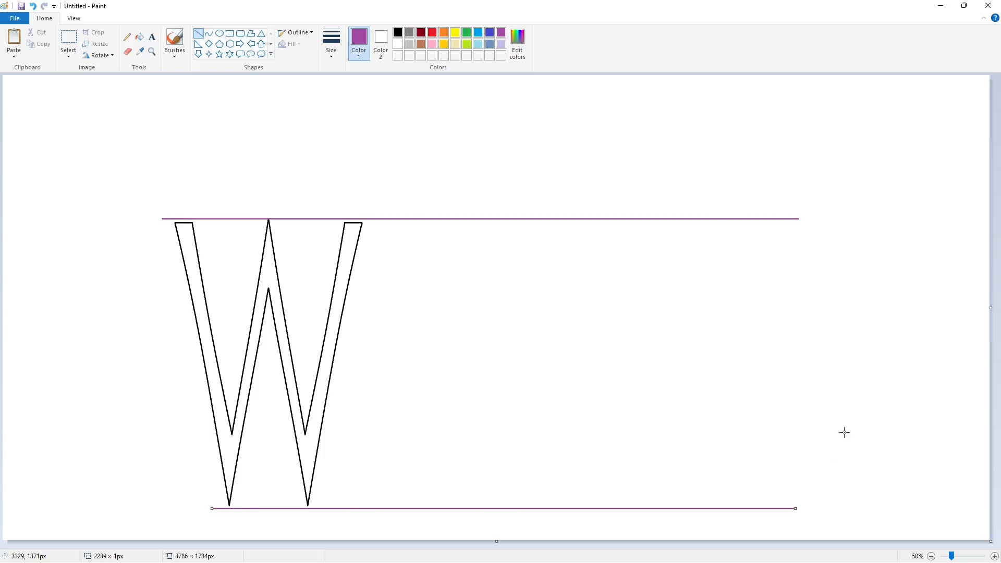
left_click(397, 33)
left_click_drag(398, 223, 392, 499)
left_click_drag(399, 301, 396, 293)
key("ctrl+z")
key("ctrl+z")
- Draw a slightly curved vertical line, about 13 × 1057 px, after the W as the first side of the I
left_click(209, 33)
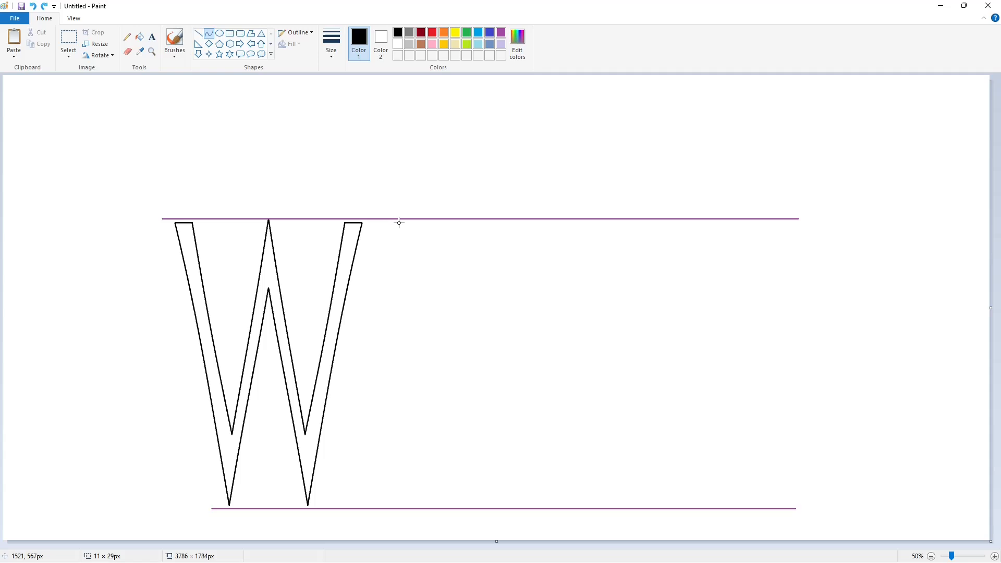
left_click_drag(400, 224, 394, 494)
left_click(401, 297)
left_click(401, 376)
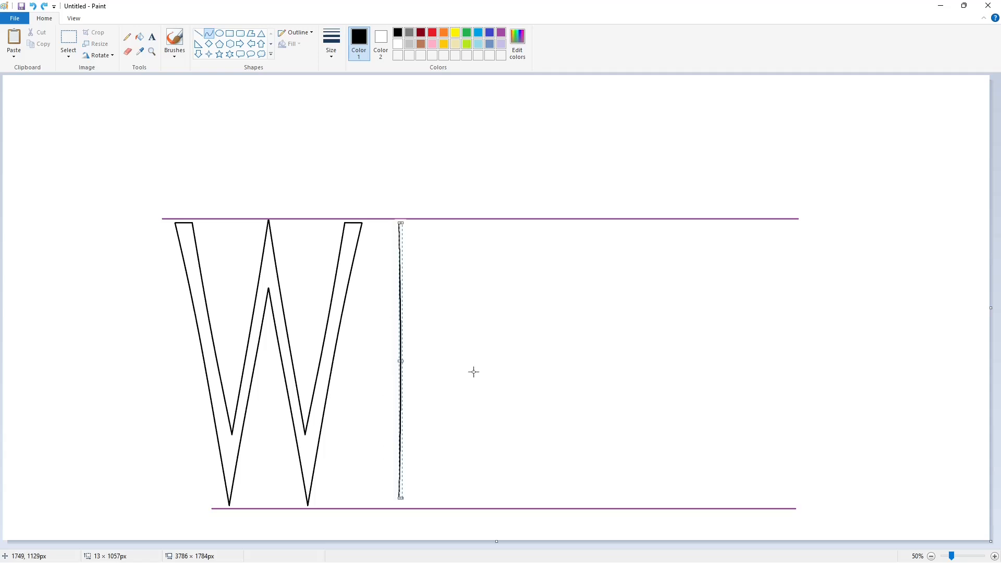
- Duplicate the I's curved side with a transparent background and flip the copy horizontally
left_click(68, 37)
left_click_drag(379, 200, 464, 532)
key("ctrl+c")
key("ctrl+v")
left_click(68, 53)
left_click(98, 55)
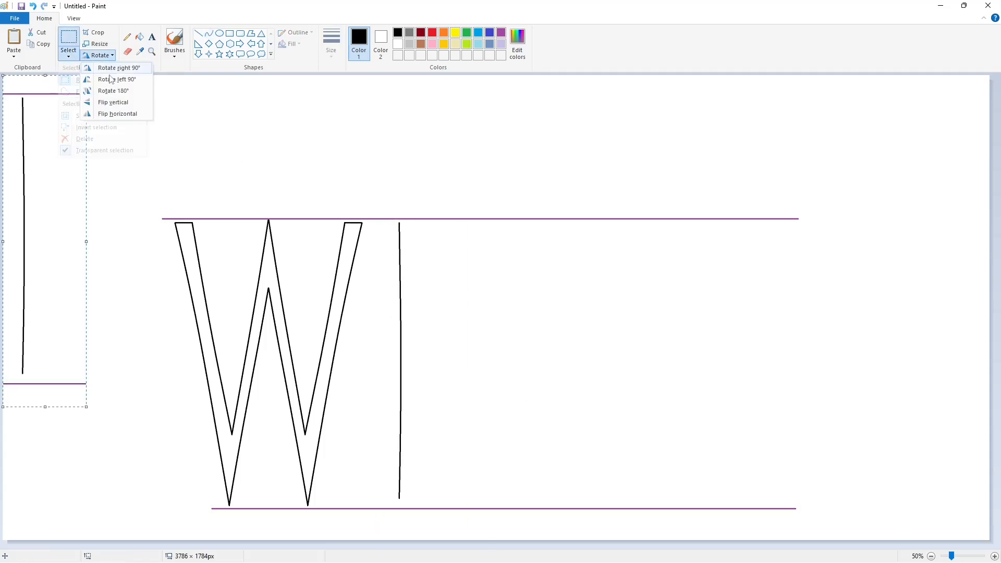
left_click(114, 114)
- Place the flipped line close to the first one, level with it, as the opposite side of the I
left_click_drag(54, 185, 413, 310)
key("Left")
key("Left")
key("Left")
key("Left")
key("Left")
key("Left")
key("Left")
key("Left")
key("Left")
key("Left")
key("Left")
key("Left")
key("Left")
key("Left")
key("Left")
key("Left")
key("Left")
key("Left")
key("Left")
key("Left")
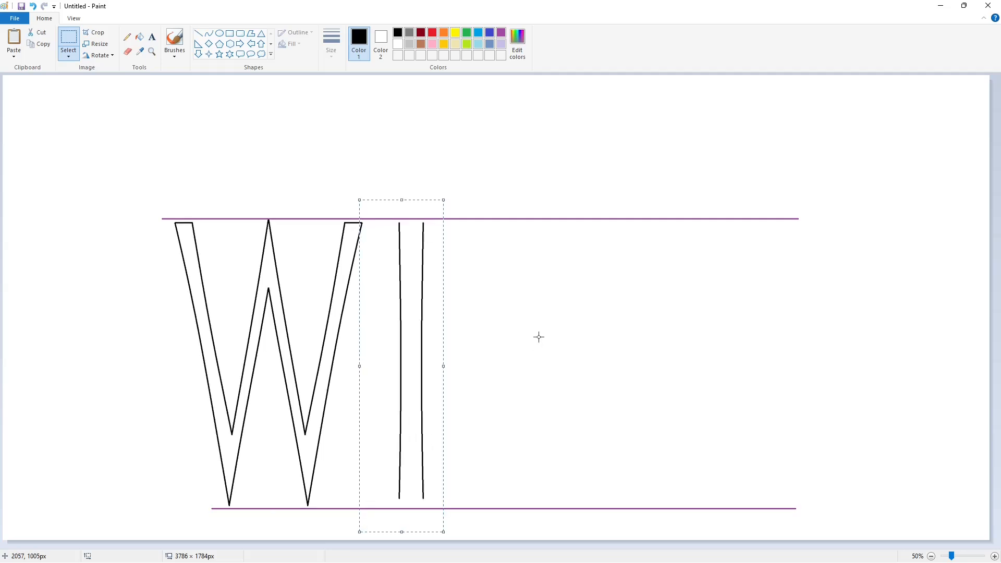
key("Left")
key("Left")
key("Left")
key("Left")
left_click(539, 337)
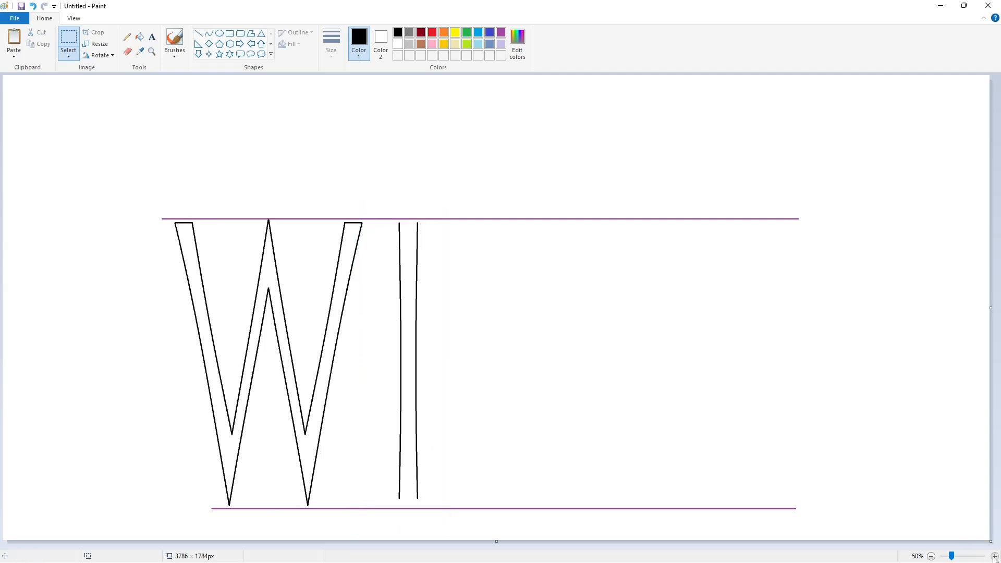
- Close the I outline with short straight lines across its top and bottom ends
left_click(995, 557)
left_click(199, 32)
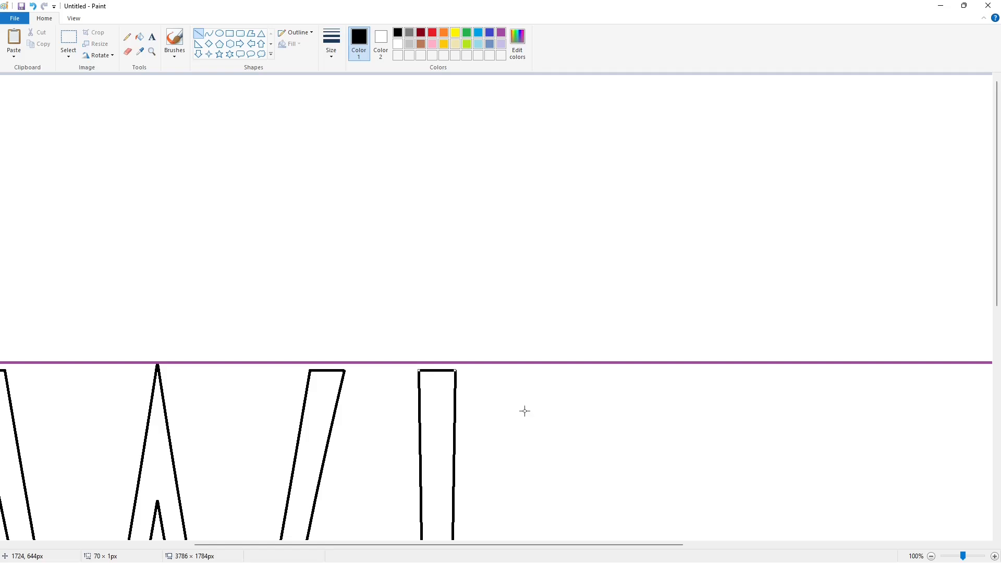
scroll(525, 412, "down", 10)
left_click(931, 556)
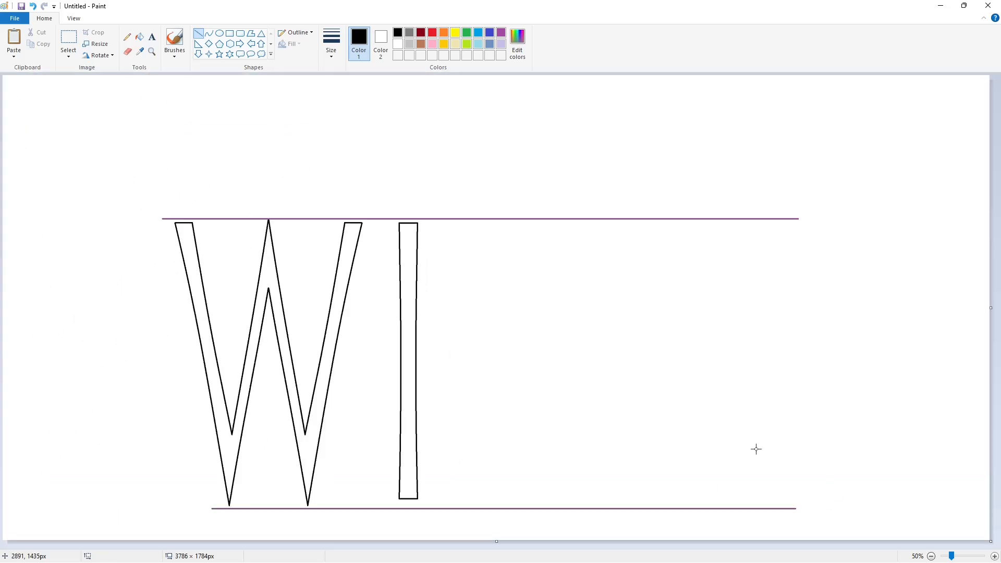
- Draw the first S contour as two joined opposing curves running from the upper guide line to the lower one
left_click(208, 33)
left_click_drag(506, 218, 447, 313)
mouse_move(487, 353)
left_mouse_down()
mouse_move(457, 505)
mouse_move(534, 413)
mouse_move(527, 463)
left_mouse_up()
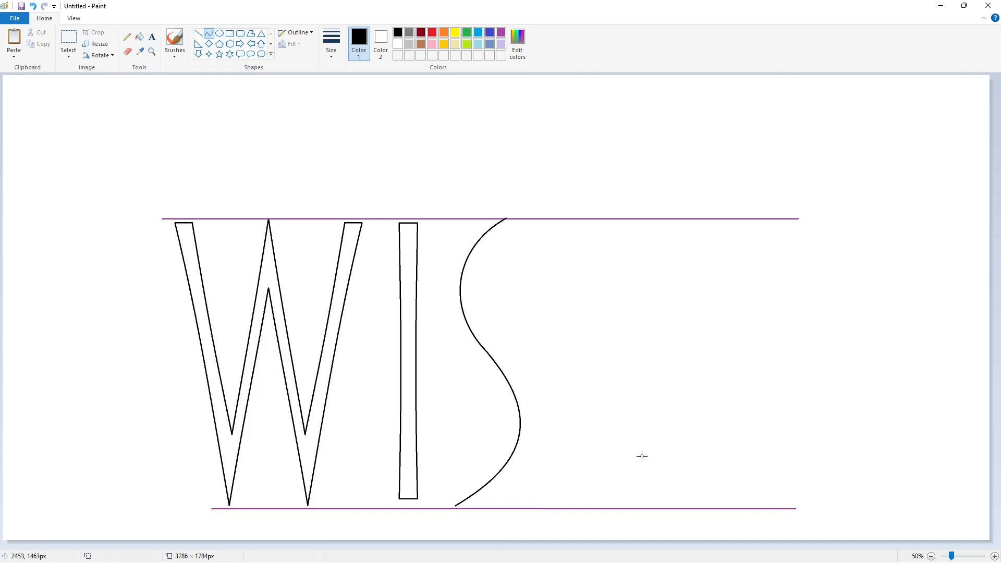
- Draw the second S contour as two joined curves alongside the first, tapering to meet it at the bottom tip
left_click_drag(510, 222, 499, 342)
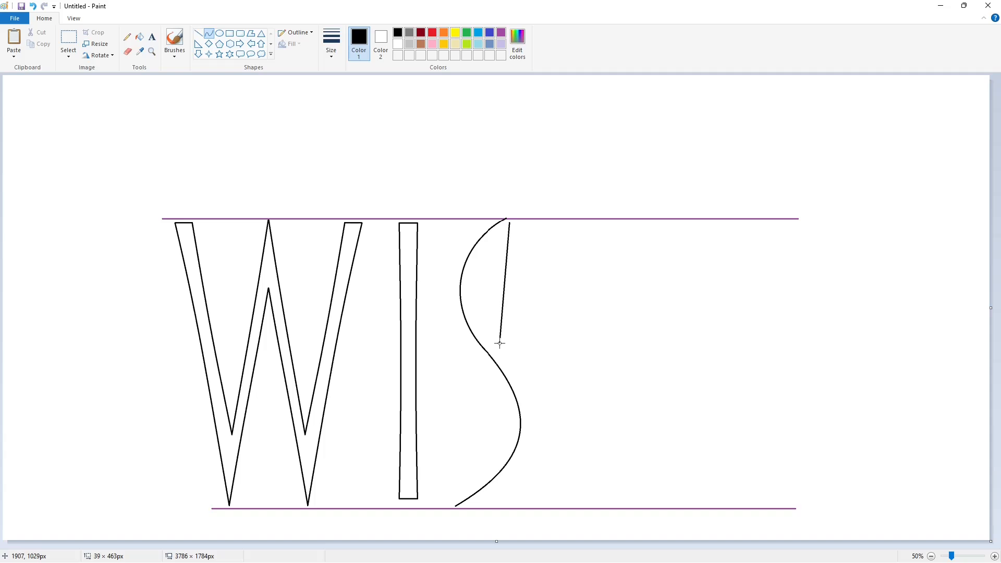
left_click_drag(496, 292, 468, 298)
left_click(608, 327)
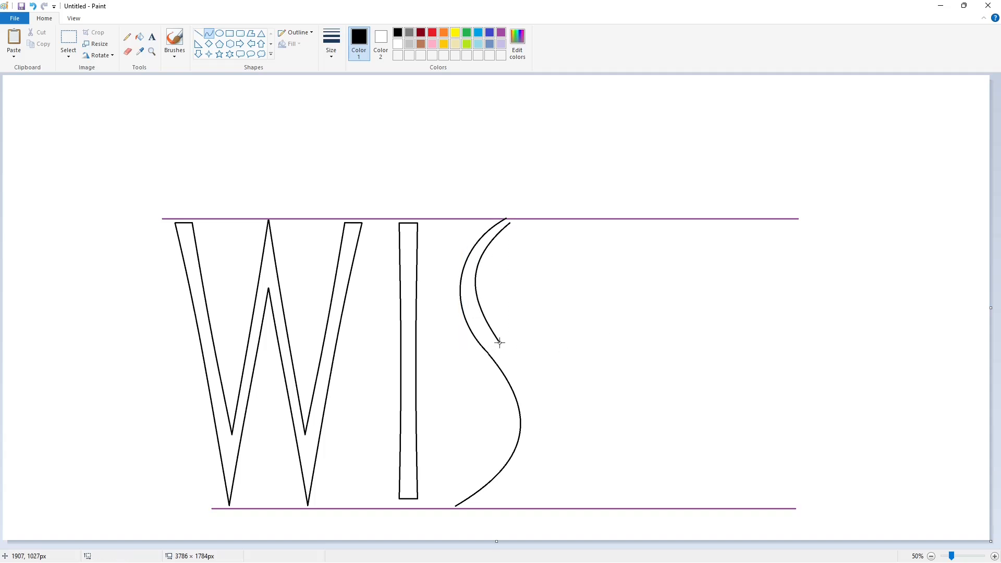
left_click_drag(499, 343, 454, 506)
mouse_move(489, 412)
left_mouse_down()
mouse_move(520, 391)
mouse_move(547, 403)
left_mouse_up()
mouse_move(536, 462)
left_mouse_down()
mouse_move(537, 474)
mouse_move(553, 467)
left_mouse_up()
left_click(642, 465)
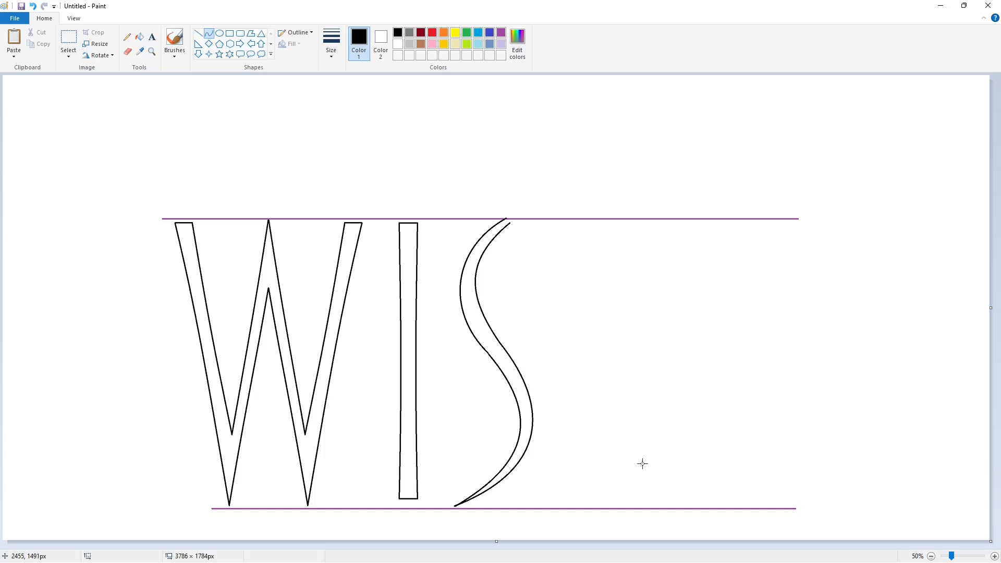
- Close the open upper end of the S with a short straight line
left_click(995, 556)
left_click_drag(432, 545, 722, 545)
left_click(199, 33)
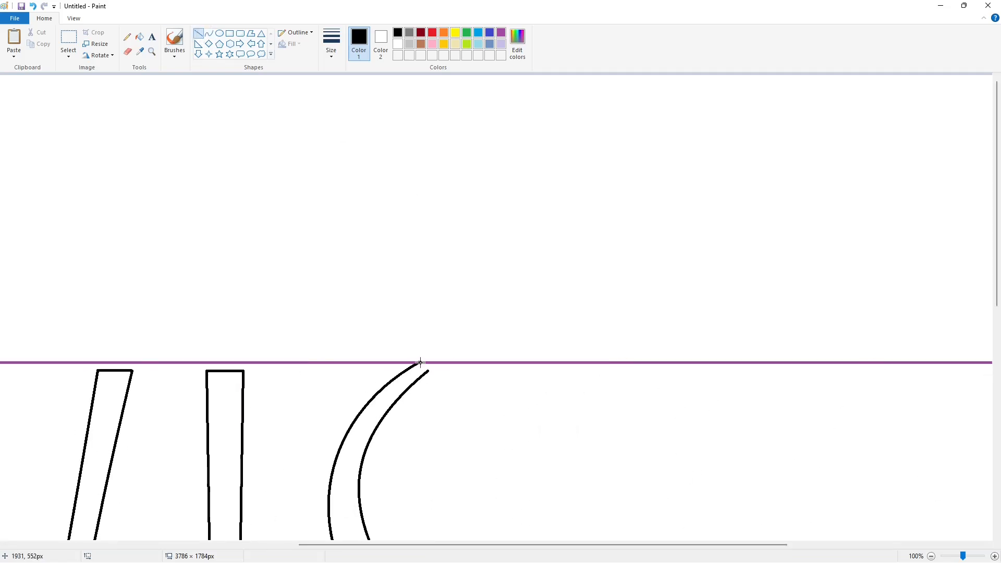
- Fill the inside of the S with purple and refill it with white to clear the guide line fragment at its tip
left_click(140, 36)
left_click(501, 33)
left_click(401, 383)
left_click(398, 44)
left_click(401, 383)
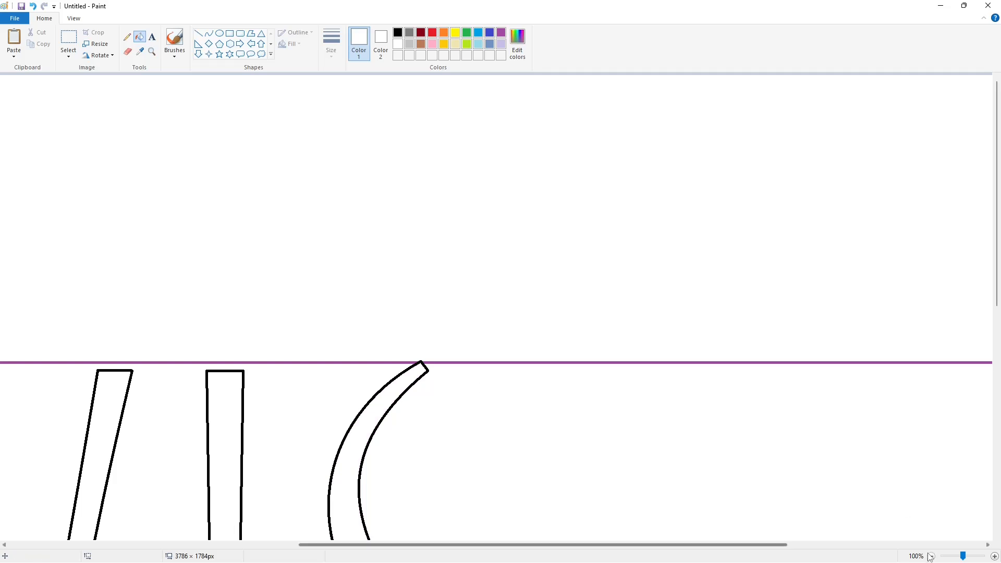
scroll(792, 461, "down", 1)
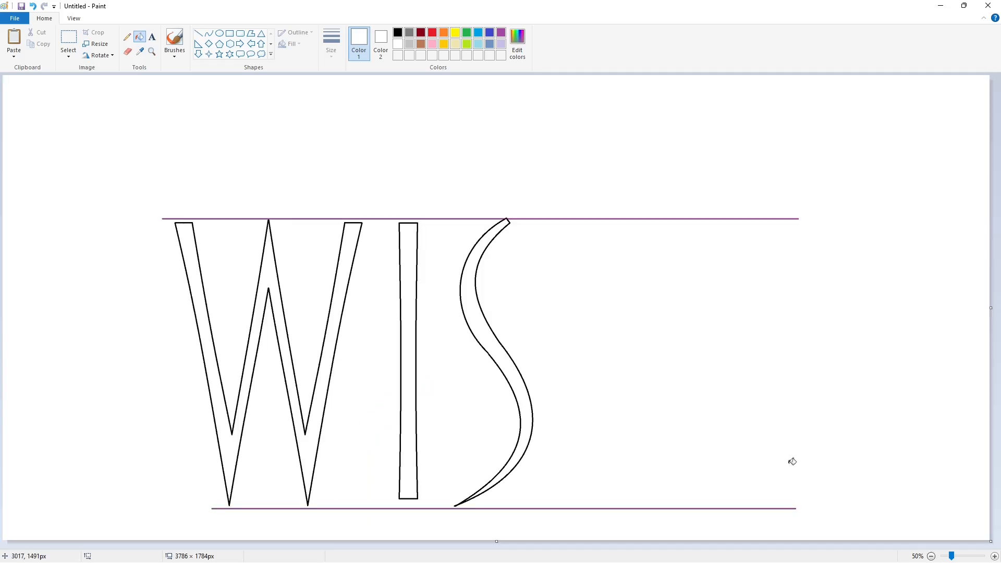
- Draw a slightly curved black vertical line between the guide lines after the S as the H's first edge
left_click(68, 39)
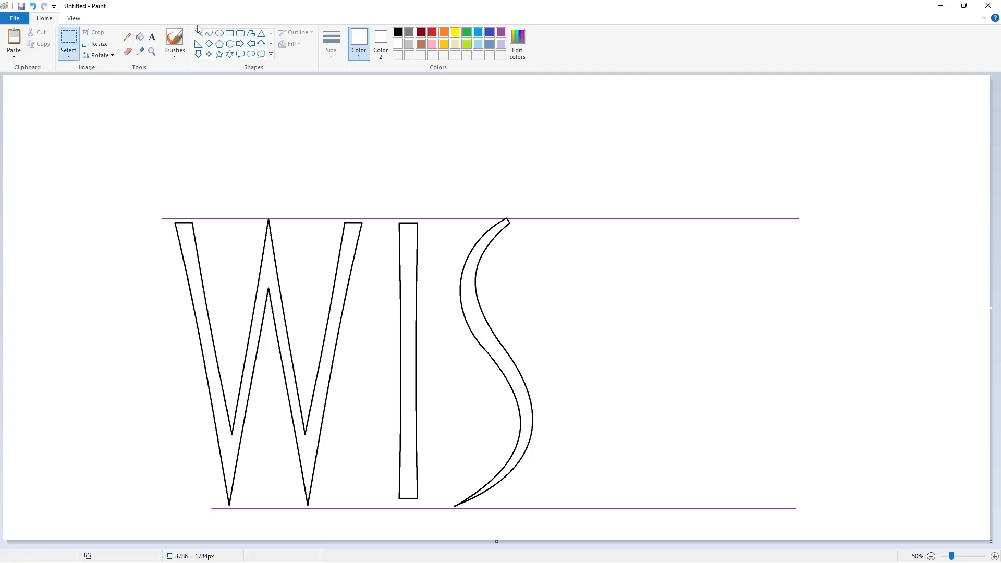
left_click(208, 34)
left_click(398, 33)
mouse_move(574, 222)
left_mouse_down()
mouse_move(574, 499)
mouse_move(577, 291)
mouse_move(578, 409)
left_mouse_up()
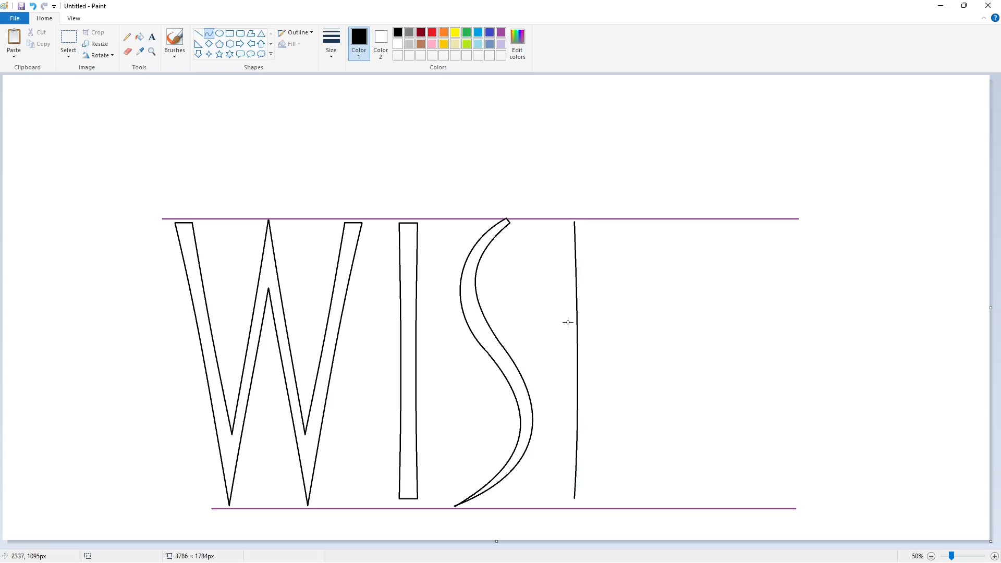
- Draw the opposite curved edge of the H's first stem and close the stem with short lines at top and bottom
left_click_drag(594, 224, 592, 476)
left_click_drag(583, 306, 589, 354)
scroll(590, 355, "up", 1)
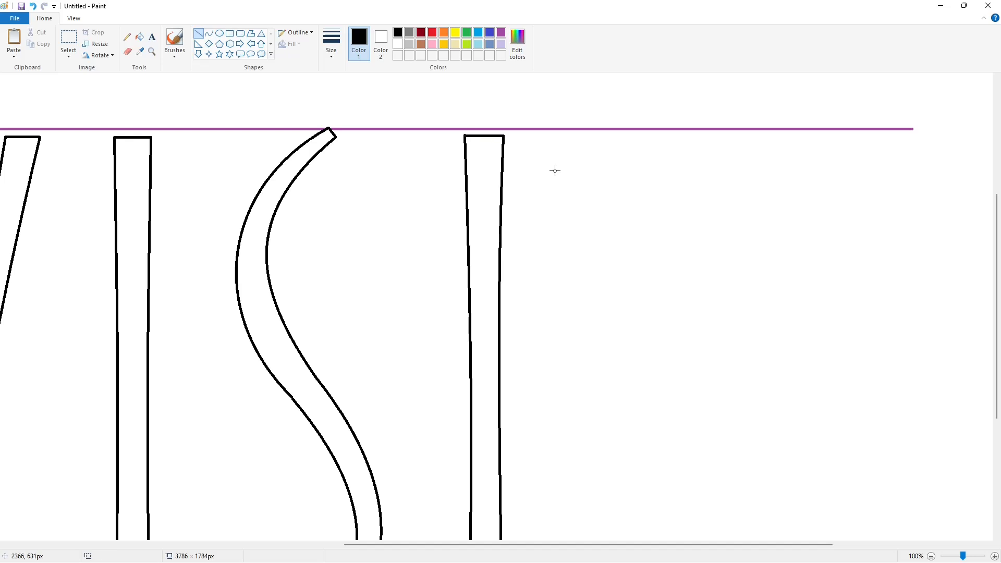
scroll(555, 171, "down", 5)
left_click(622, 440)
scroll(621, 438, "up", 5)
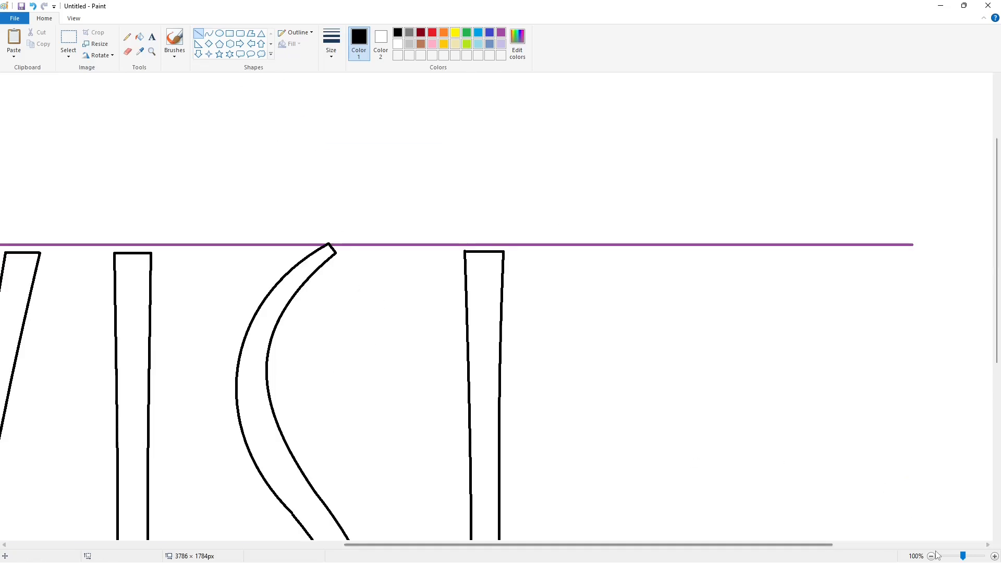
scroll(621, 438, "down", 1)
- Duplicate the H's first stem and place the copy level with it as the second stem
left_click(69, 42)
left_click_drag(546, 190, 628, 527)
key("ctrl+c")
key("ctrl+v")
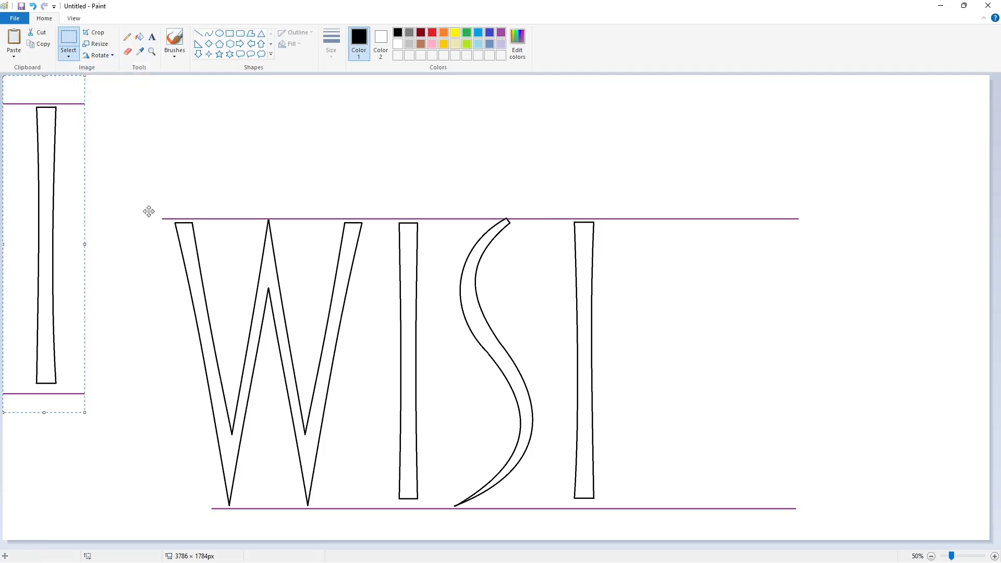
left_click_drag(42, 171, 653, 285)
left_click(840, 313)
- Draw two parallel horizontal lines between the H's stems to form the crossbar
left_click(199, 34)
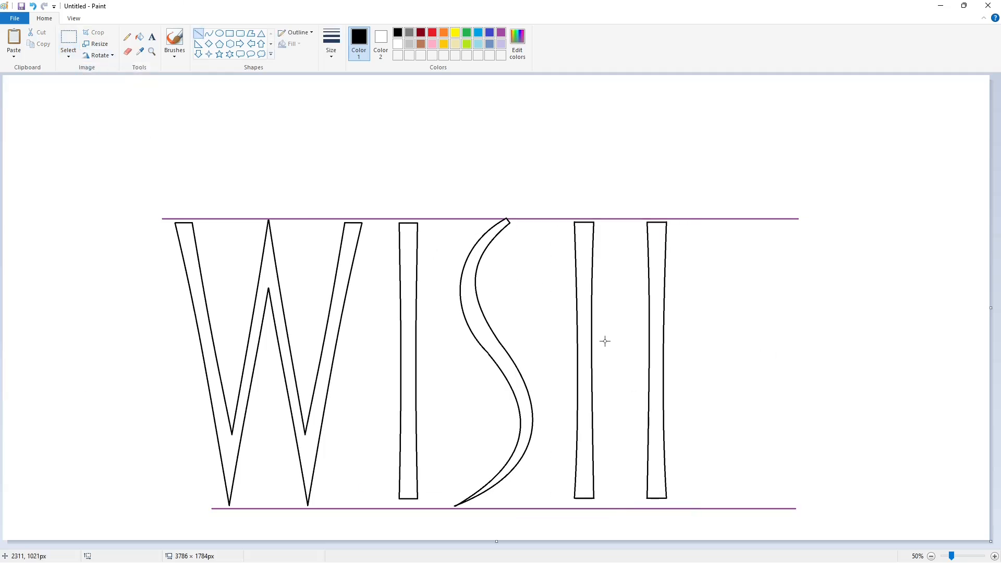
left_click_drag(591, 346, 648, 346)
left_click_drag(591, 359, 649, 359)
left_click(733, 377)
- Draw two white lines just inside the crossbar's edges to cut through the stem edges at both joints
left_click(971, 556)
left_click_drag(422, 545, 749, 545)
scroll(644, 460, "down", 3)
left_click(397, 43)
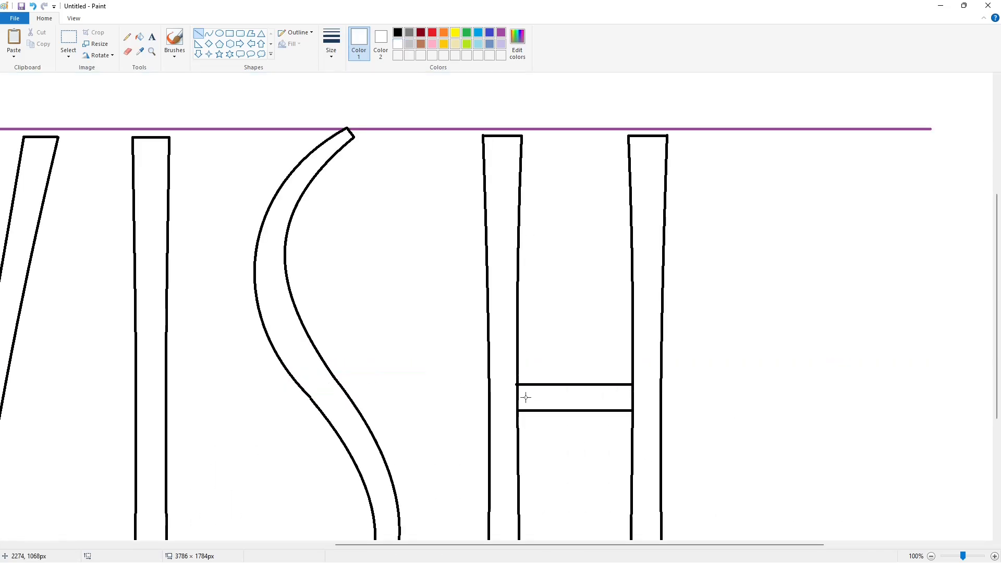
left_click_drag(507, 389, 644, 389)
left_click_drag(511, 406, 649, 406)
left_click(758, 413)
- Fill the leftover stem edge fragments inside the crossbar with white and clean the first joint with a short white line
left_click(140, 37)
left_click(517, 397)
left_click(633, 399)
left_click(199, 33)
left_click_drag(512, 392, 512, 379)
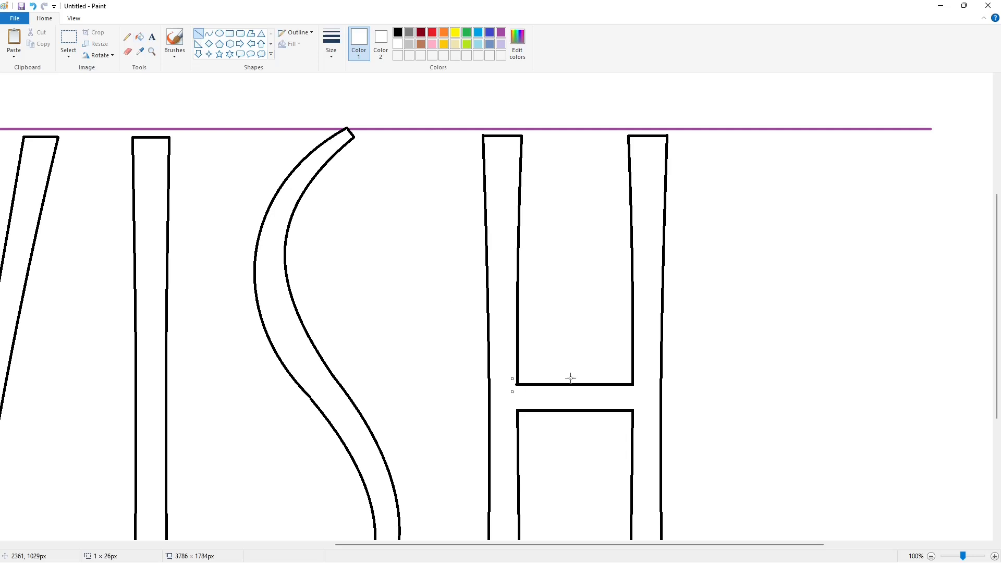
left_click(706, 464)
left_click(932, 556)
- Remove the purple guide lines above and below the letters by filling their segments with white
left_click(140, 37)
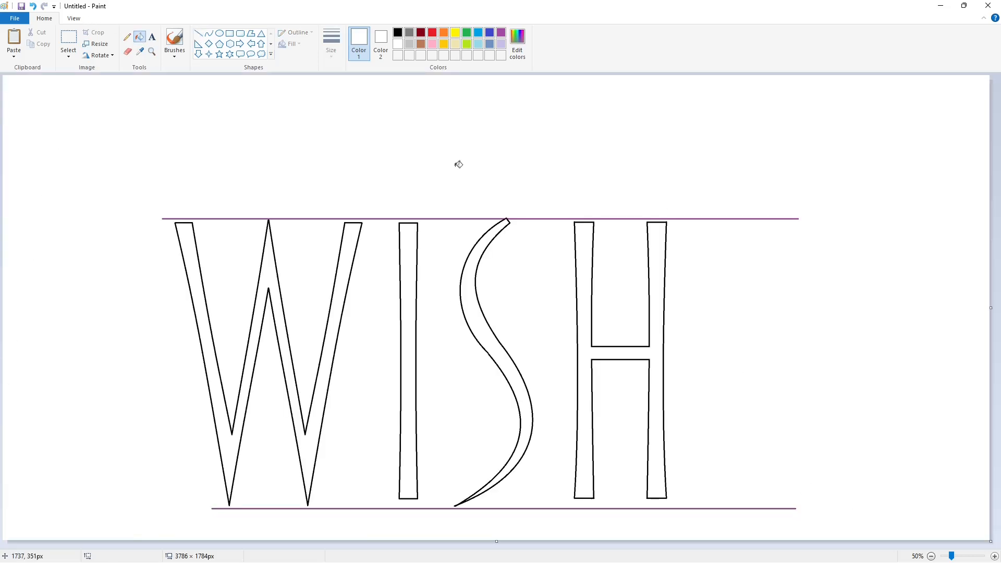
left_click(519, 218)
left_click(496, 218)
left_click(542, 508)
- Copy the upper part of the S and paste a spare copy in the canvas's upper-left corner
left_click(68, 42)
left_click_drag(449, 185, 525, 284)
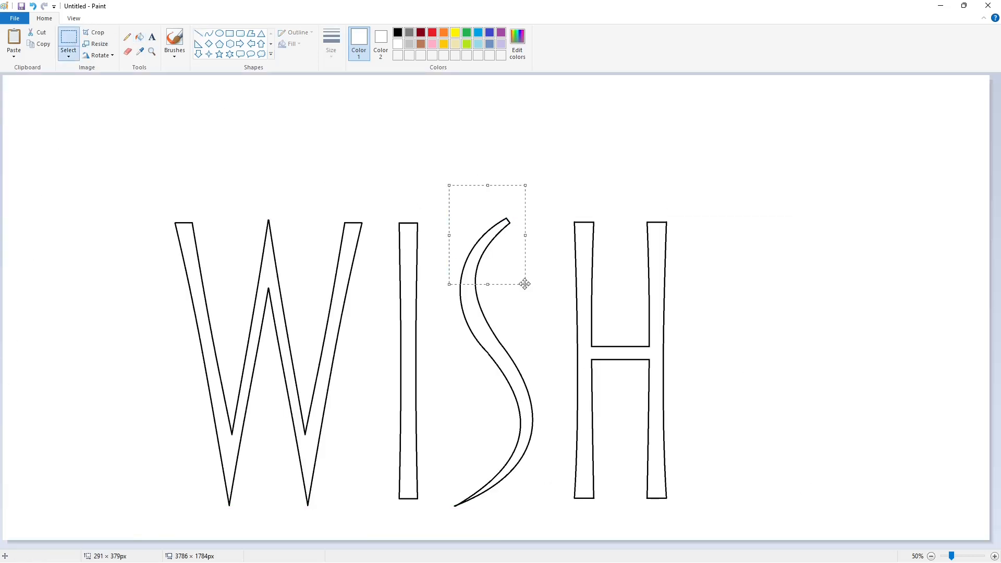
key("ctrl+c")
key("ctrl+v")
left_click(334, 145)
- Draw a purple circle of about 65 × 61 px over the S's upper tip and fill it with purple
left_click(501, 33)
left_click(219, 33)
left_click_drag(506, 208, 523, 223)
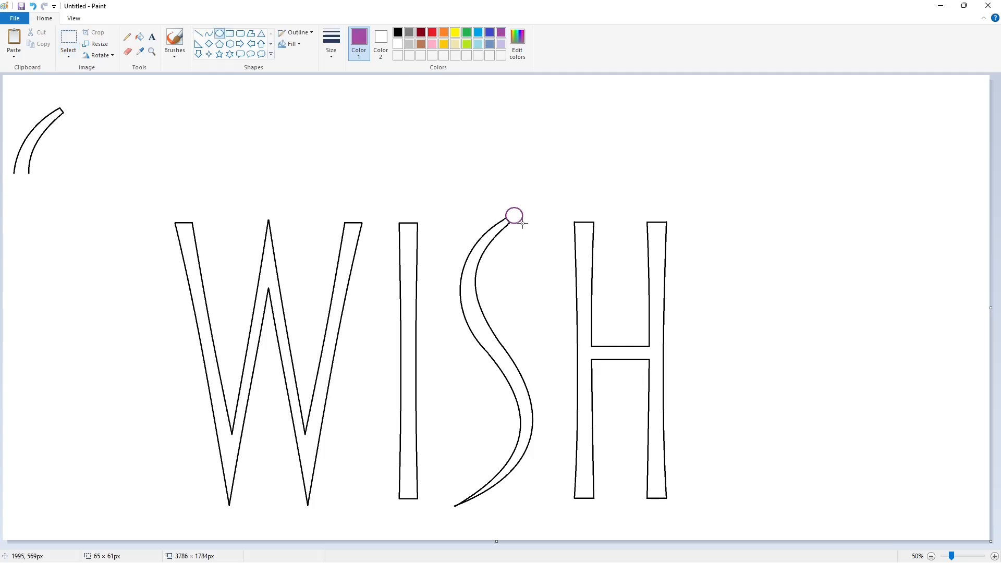
left_click(140, 37)
left_click(514, 216)
- Draw thicker purple vertical, horizontal and diagonal rays through the circle at the S's tip to form a star
left_click(199, 34)
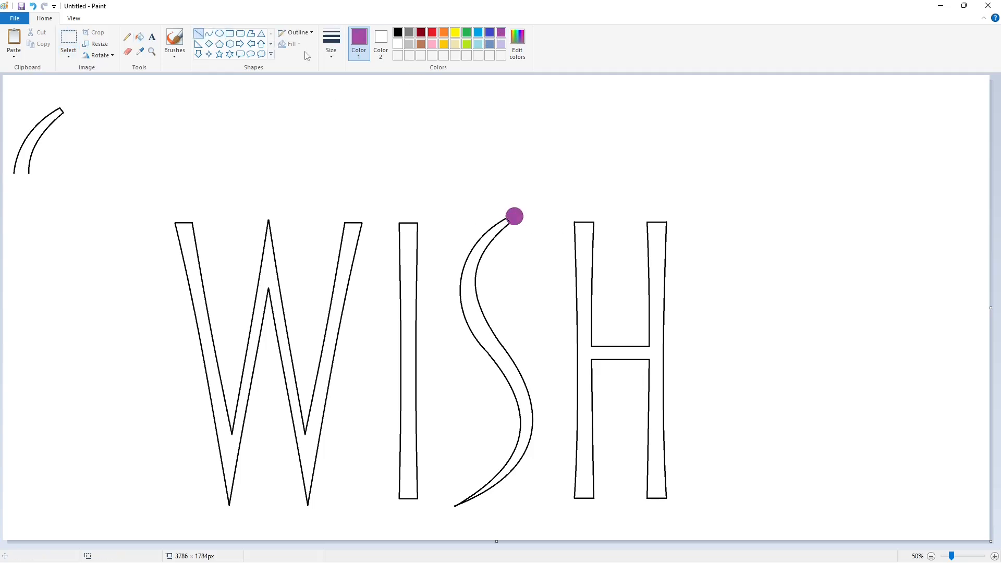
left_click(331, 44)
left_click(354, 94)
left_click_drag(514, 185, 515, 260)
mouse_move(497, 200)
left_mouse_down()
mouse_move(529, 230)
mouse_move(539, 215)
mouse_move(493, 232)
left_mouse_up()
- Recolour the purple circle and rays at the tip of the S with lavender
left_click(420, 33)
left_click(331, 44)
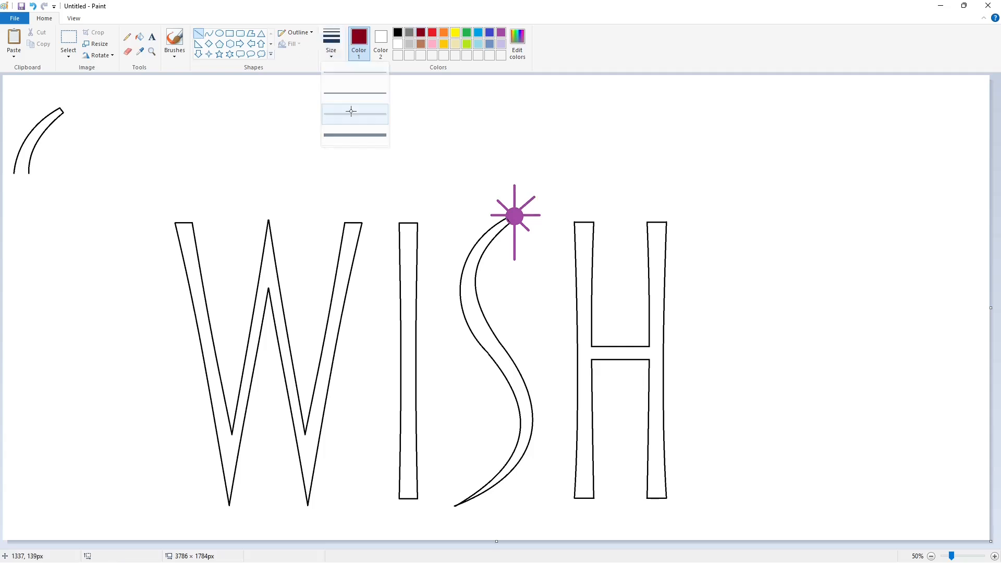
left_click(351, 111)
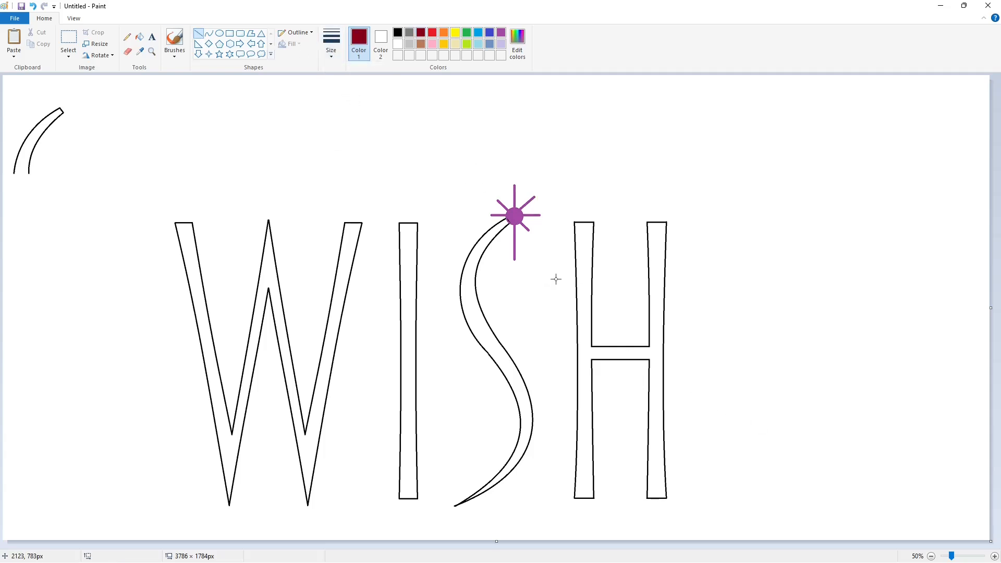
left_click(501, 44)
left_click(140, 37)
left_click(515, 216)
left_click(198, 34)
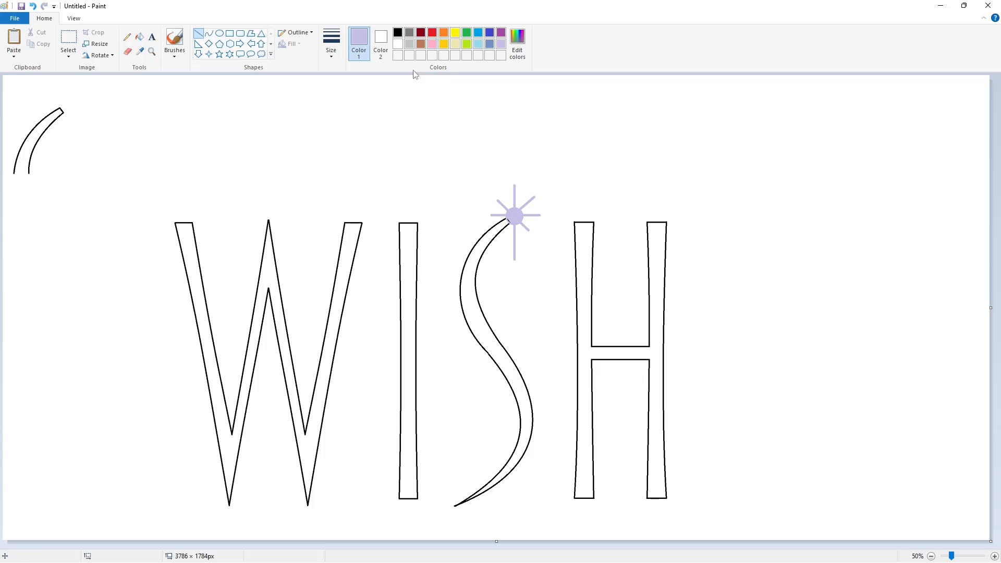
- Draw thinner dark red lines along all the star's rays and scatter small black dots around the star
left_click(421, 33)
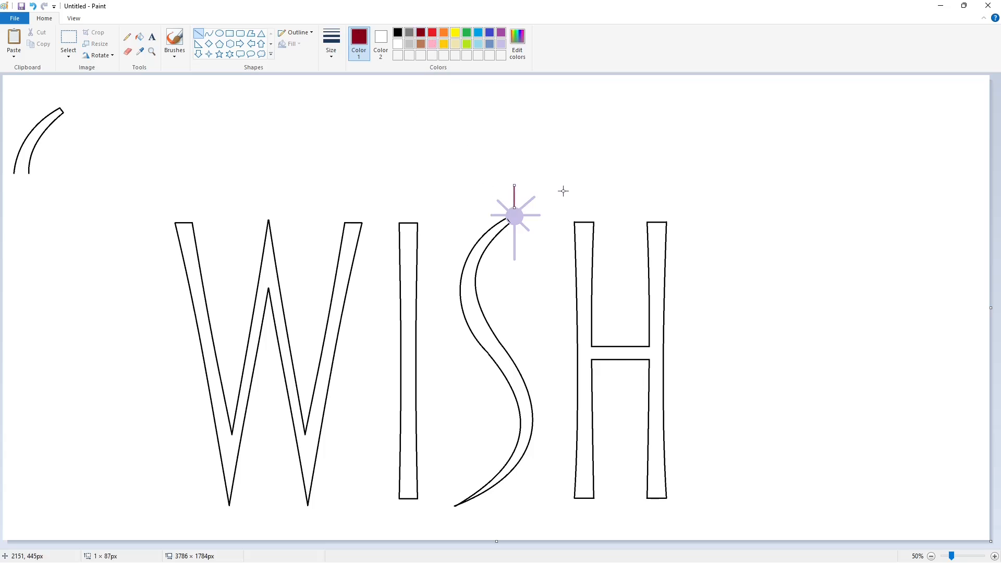
left_click(332, 42)
left_click(351, 111)
left_click_drag(515, 223, 514, 260)
left_click(566, 238)
left_click_drag(518, 218, 528, 231)
left_click(584, 227)
left_click(127, 37)
left_click(397, 33)
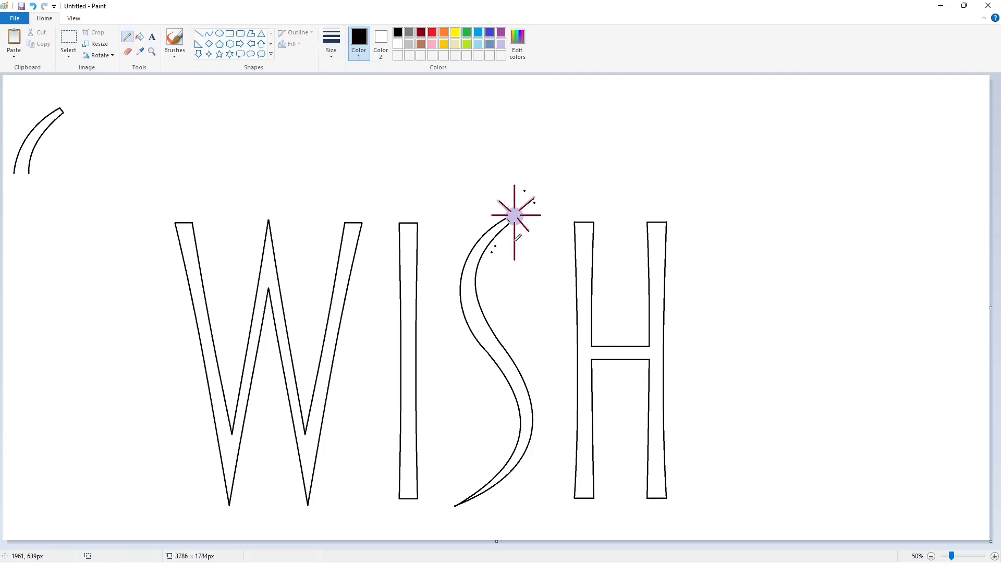
- Copy the spare S piece and place it over the S's upper end, covering the star's overlap
left_click(69, 40)
left_click_drag(2, 77, 83, 201)
scroll(434, 524, "up", 1, "ctrl")
left_click_drag(92, 132, 457, 395)
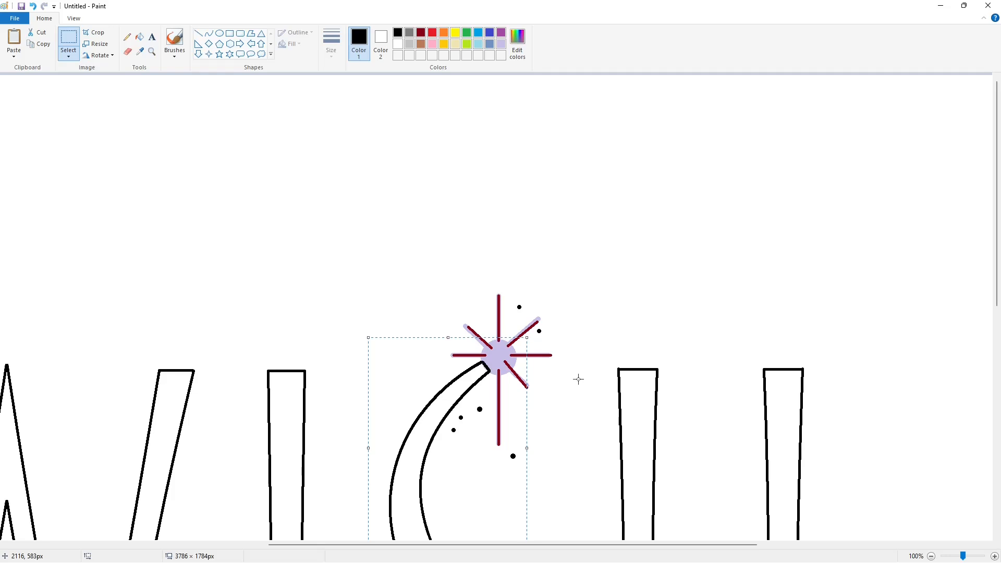
left_click(608, 380)
- Fill the inside of the S with lavender, and refill it with white
left_click(144, 36)
left_click(501, 45)
left_click(428, 417)
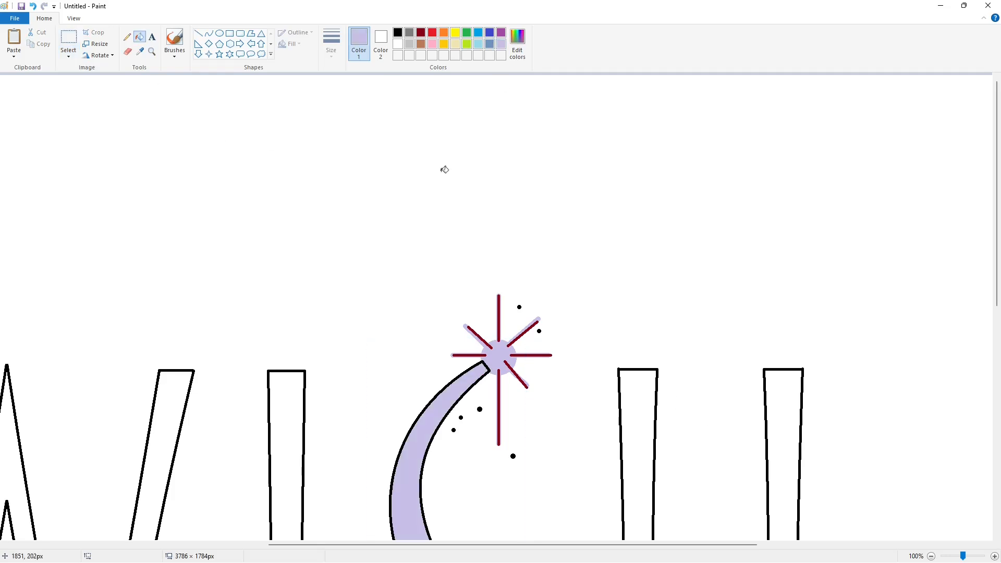
left_click(397, 45)
left_click(428, 418)
- Erase the spare S piece in the canvas's upper-left corner by filling its outline with white
left_click(932, 556)
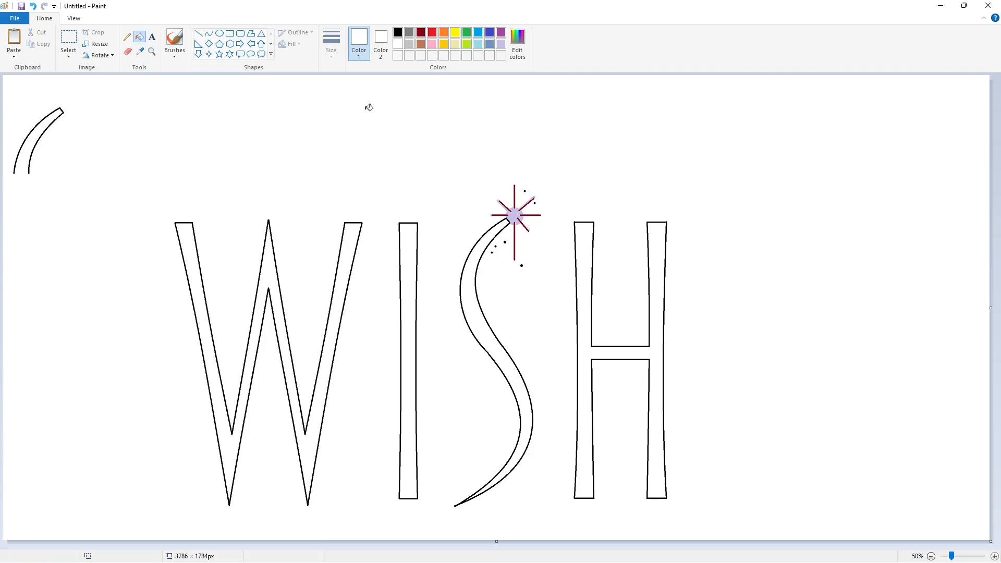
left_click(67, 109)
- Add the text "Disney" in black using the Waltograph font
left_click(152, 36)
left_click(398, 32)
left_click(303, 165)
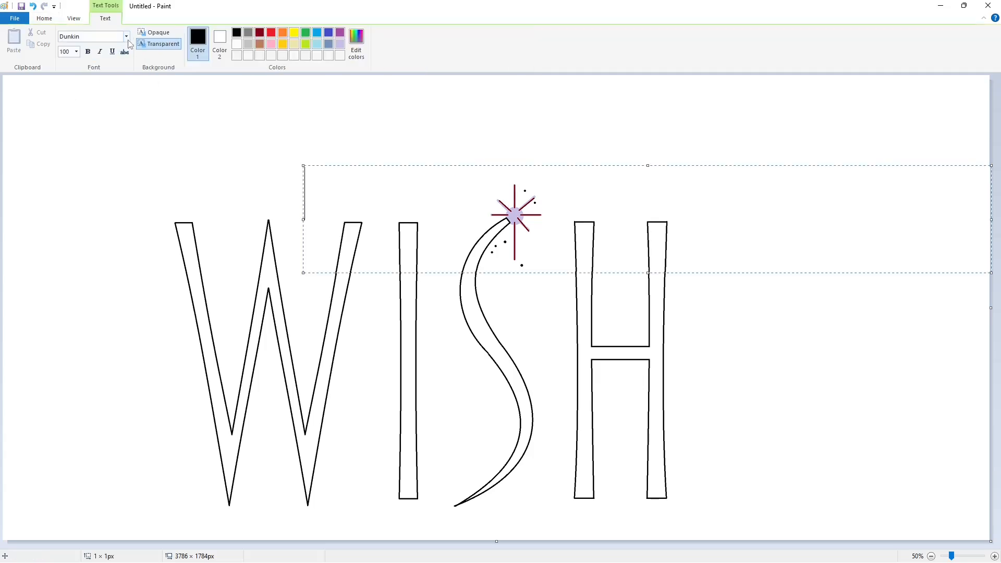
left_click(127, 40)
left_click_drag(150, 137, 162, 358)
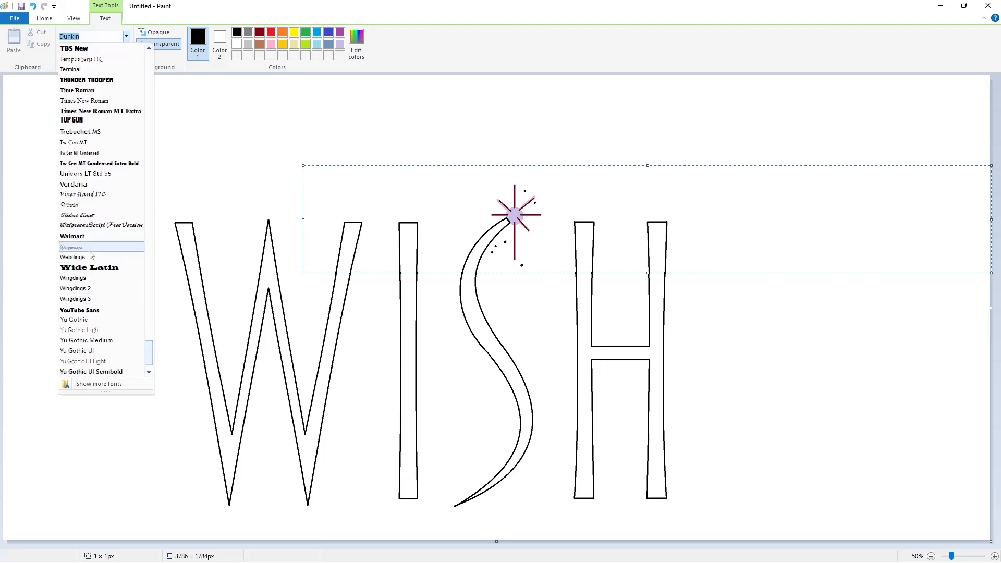
left_click(86, 246)
type("Disney")
- Set the text size to 250 and re-enter "Disney" on the canvas
key("ctrl+a")
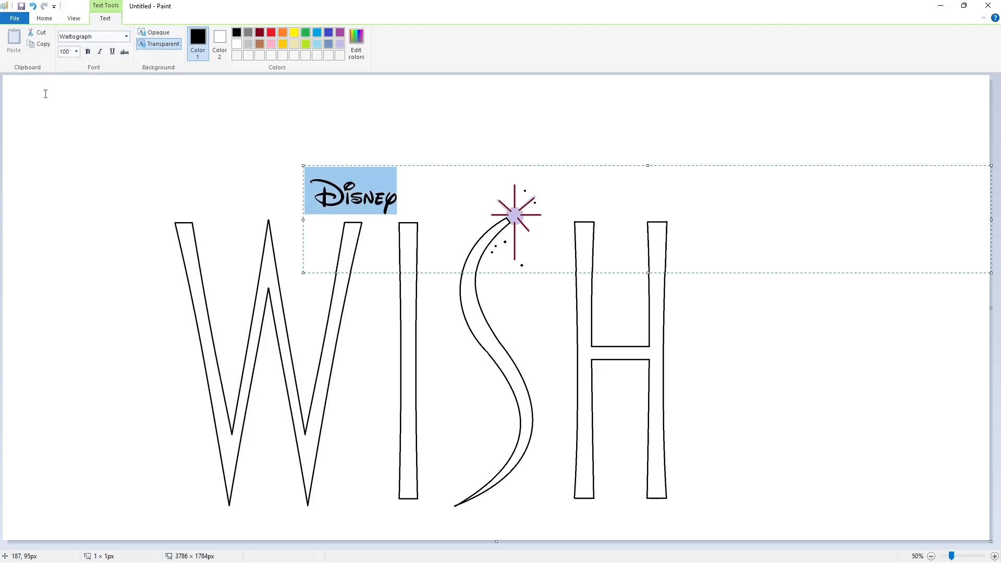
left_click(76, 52)
left_click(63, 187)
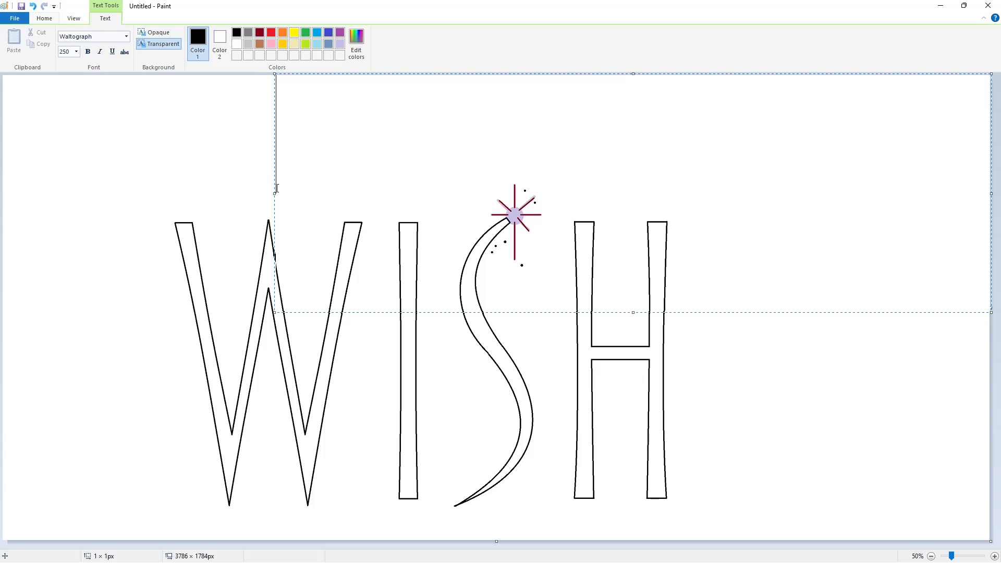
type("Disney")
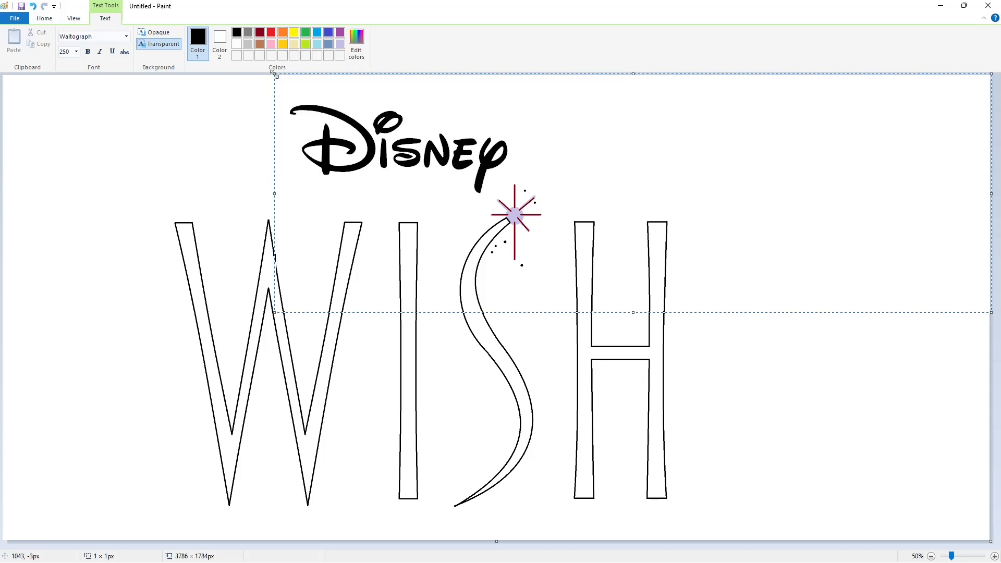
mouse_move(275, 74)
left_mouse_down()
mouse_move(295, 75)
mouse_move(224, 91)
mouse_move(187, 83)
mouse_move(452, 210)
left_mouse_up()
left_click(137, 111)
- Cut the Disney text and paste it above the letters I and S, clear of the star
left_click(69, 39)
key("Delete")
key("ctrl+v")
left_click_drag(105, 130, 371, 127)
left_click(700, 206)
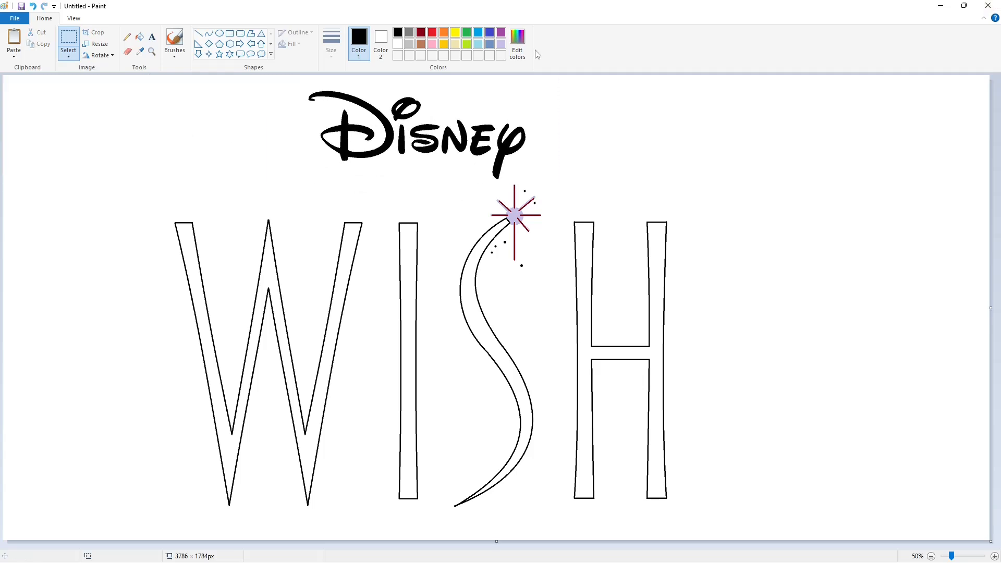
- Define a custom orange-brown colour for filling the letter outlines
left_click(478, 32)
left_click(517, 44)
left_click_drag(516, 270, 509, 261)
left_click(406, 357)
left_click(141, 39)
- Recolour the black outlines of the W, I, S and H with the custom orange-brown
scroll(192, 224, "up", 1, "ctrl")
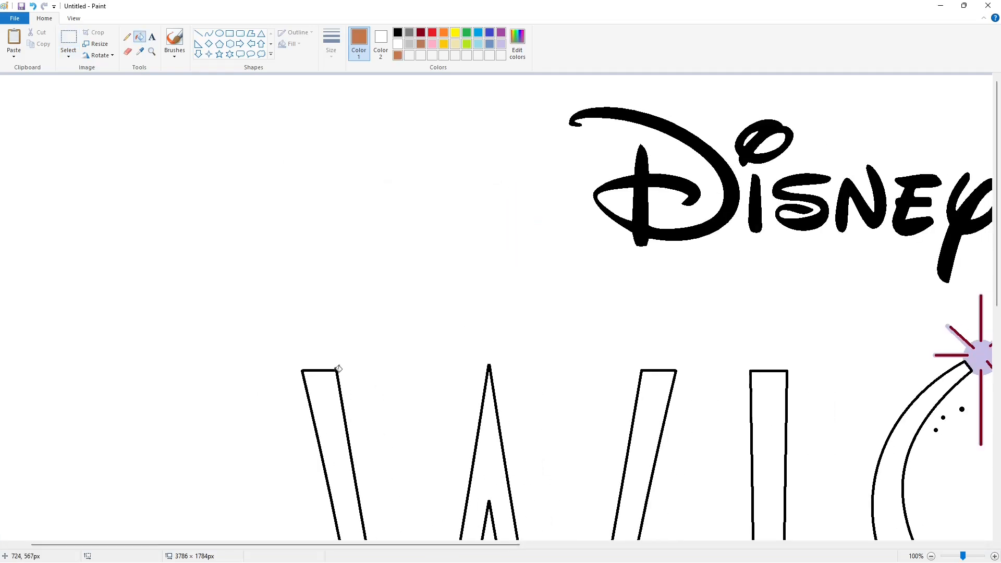
left_click(336, 370)
left_click_drag(425, 544, 541, 543)
scroll(547, 351, "down", 4)
left_click(547, 354)
left_click(658, 360)
left_click_drag(406, 544, 551, 524)
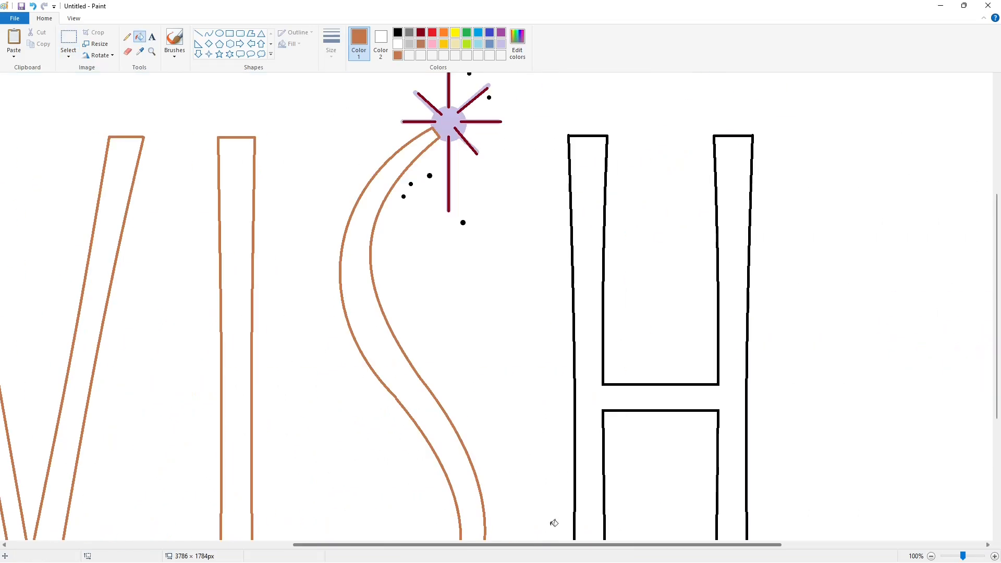
left_click(575, 502)
- Try filling the W and the I with the palette's turquoise blue
scroll(882, 495, "down", 1, "ctrl")
left_click(478, 32)
left_click(275, 253)
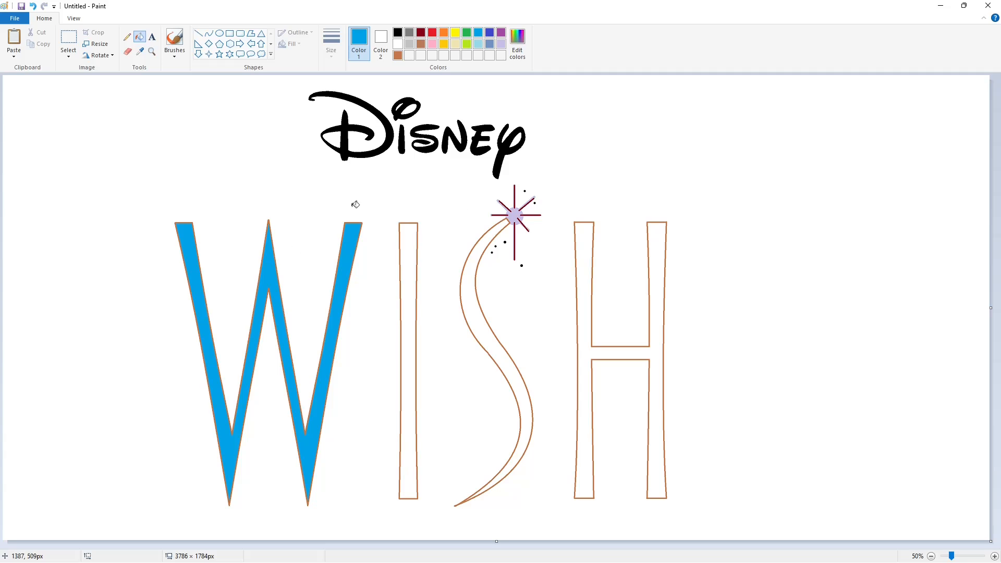
left_click(408, 250)
- Try refilling the W with a darker custom blue
left_click(517, 51)
left_click_drag(611, 267, 612, 275)
left_click(404, 357)
left_click(332, 331)
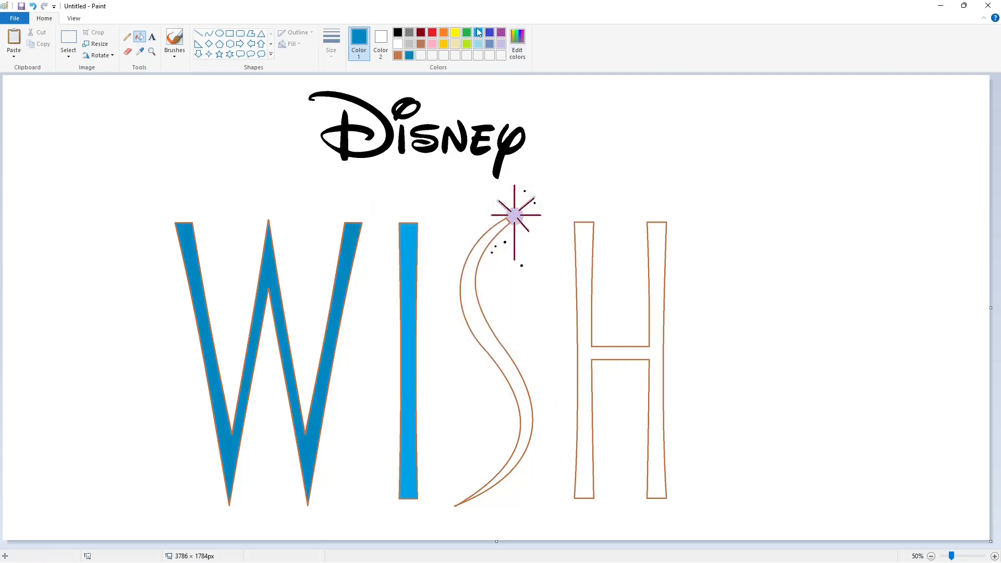
- Fill the W, I, S and H with a custom blue of red 19, green 171, blue 253
left_click(478, 32)
left_click(516, 51)
left_click(554, 216)
left_click_drag(612, 267, 612, 259)
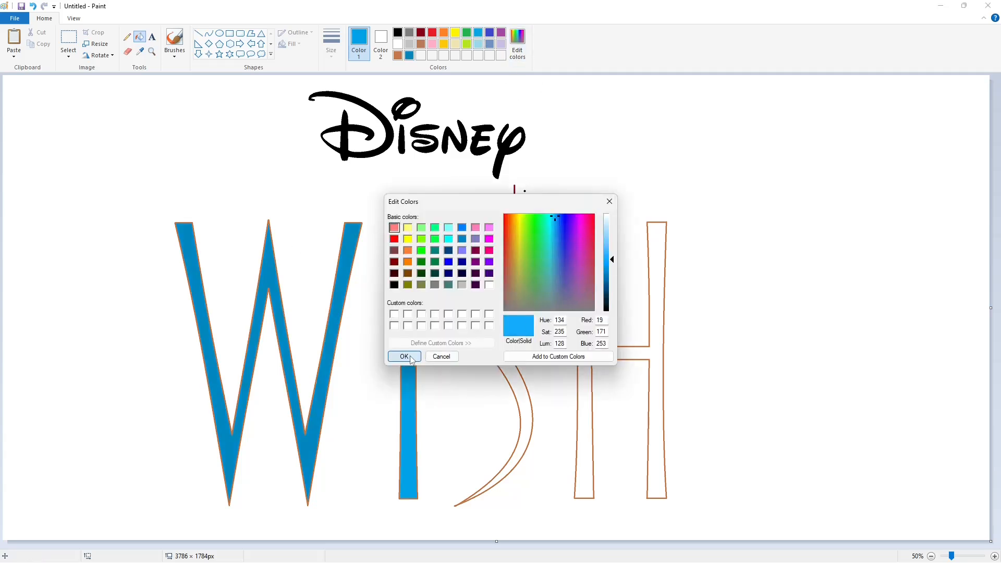
left_click(406, 358)
left_click(347, 284)
left_click(408, 274)
left_click(467, 292)
left_click(584, 313)
- Fill all the letters of the Disney text with the same custom blue
left_click(343, 141)
left_click(395, 109)
left_click(401, 141)
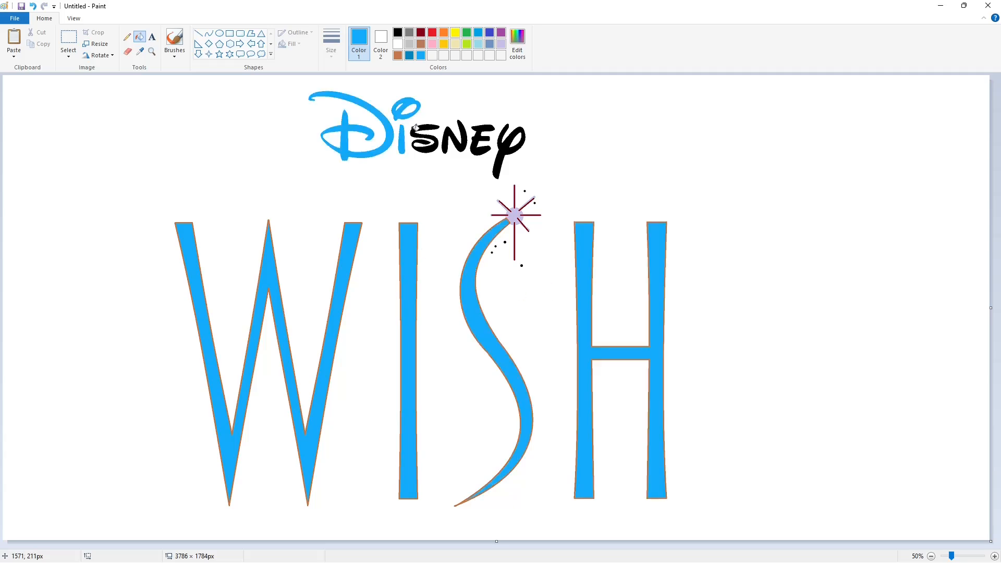
left_click(420, 138)
left_click(446, 141)
left_click(477, 138)
left_click(498, 167)
- Recolour the star's dark red ray lines and the surrounding black dots with a custom darker gold
left_click(995, 556)
left_click_drag(372, 544, 776, 545)
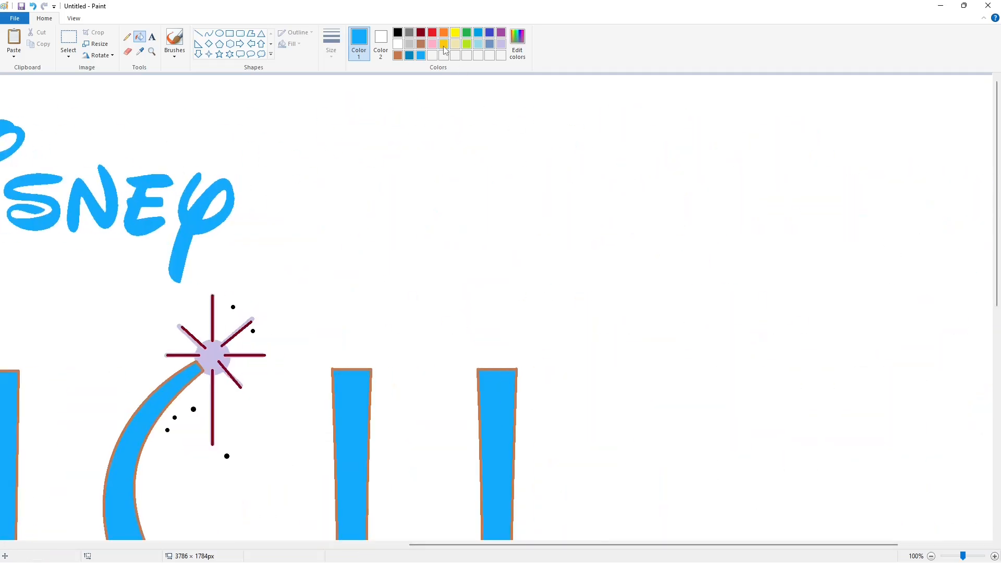
left_click(444, 44)
scroll(451, 228, "down", 3)
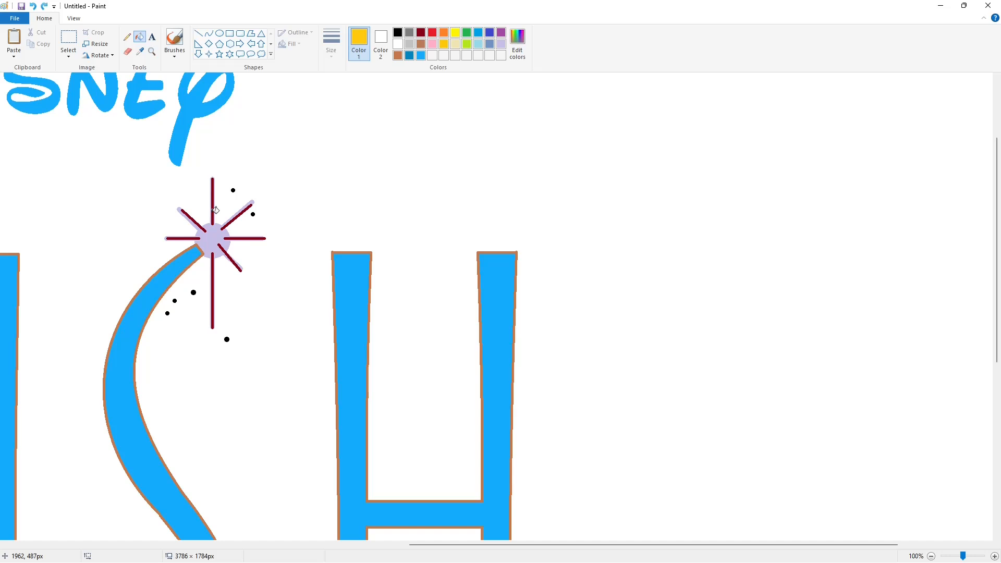
left_click(517, 44)
left_click(406, 356)
left_click(210, 223)
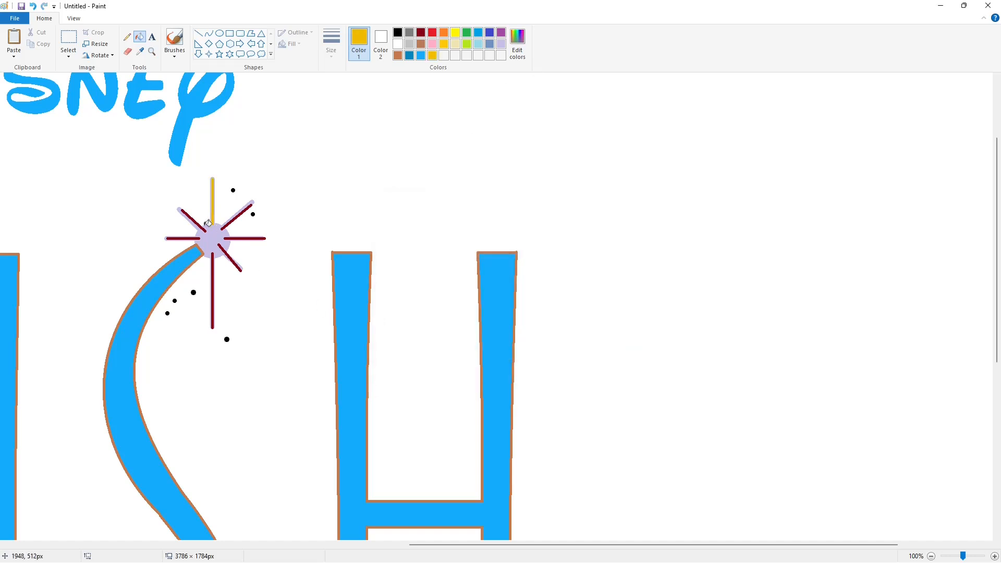
left_click(201, 236)
left_click(214, 257)
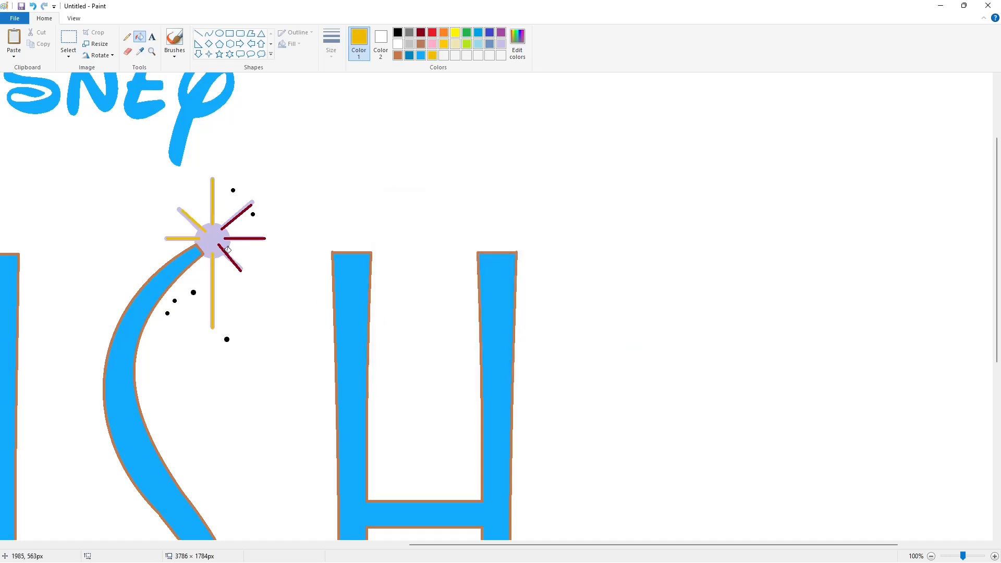
left_click(228, 250)
left_click(243, 238)
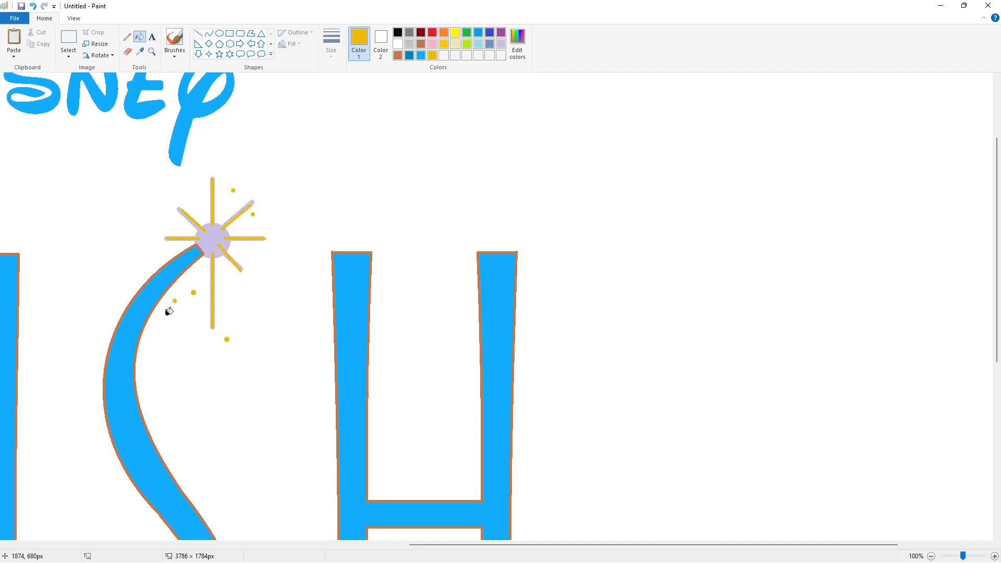
- Fill the star's lavender centre and ray edges with yellow
left_click(455, 32)
left_click(219, 233)
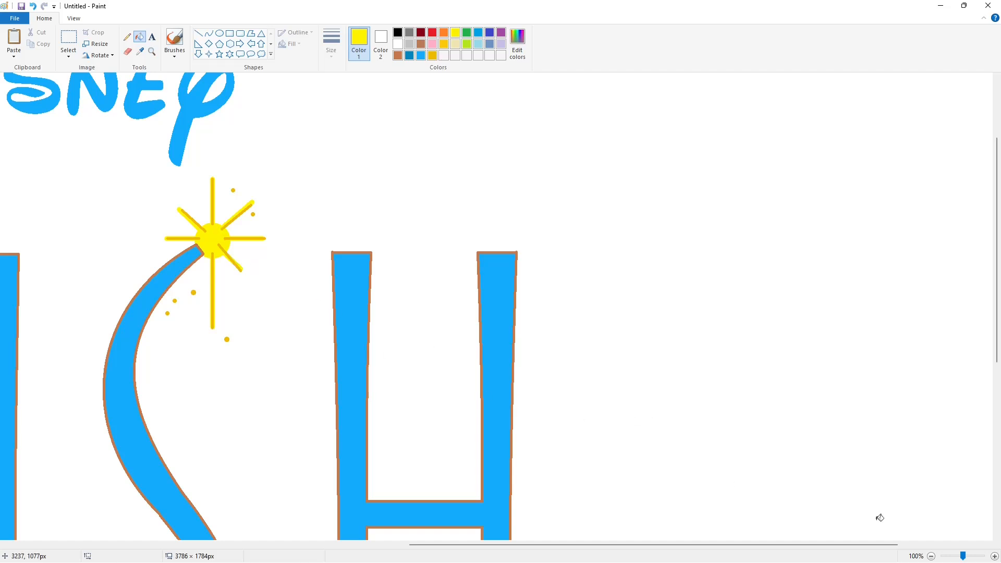
left_click(931, 556)
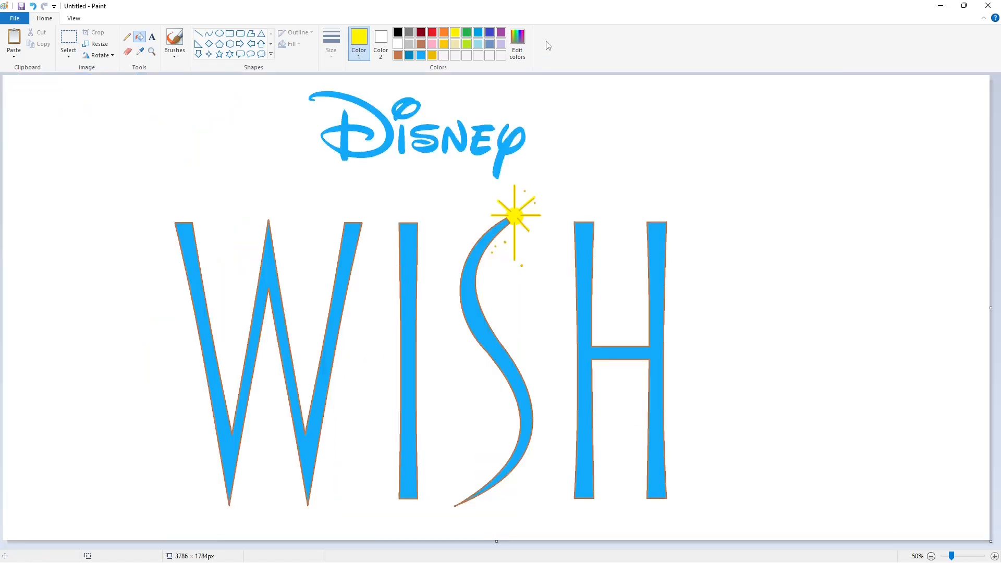